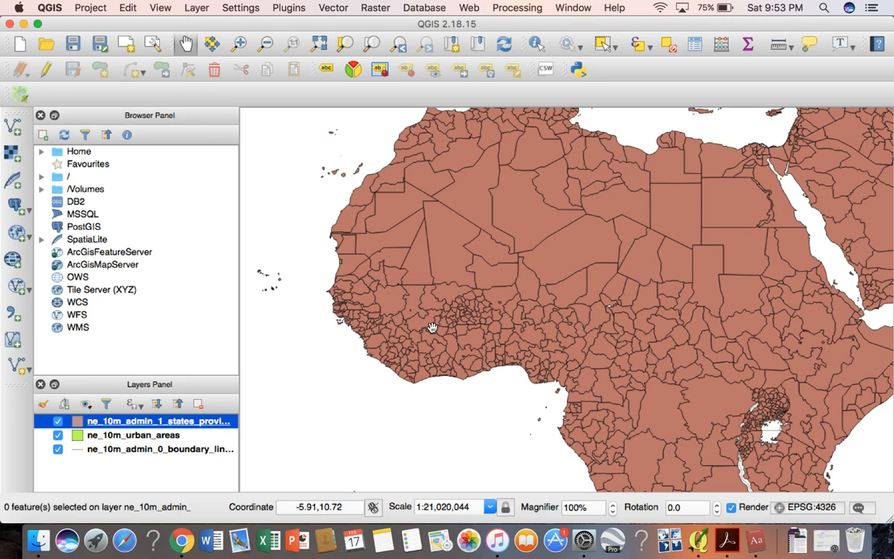
Select the ne_10m_admin_1 states and provinces covering Iberia, southern France and northwest Africa, and open the layer's export settings.
drag(433, 297, 478, 337)
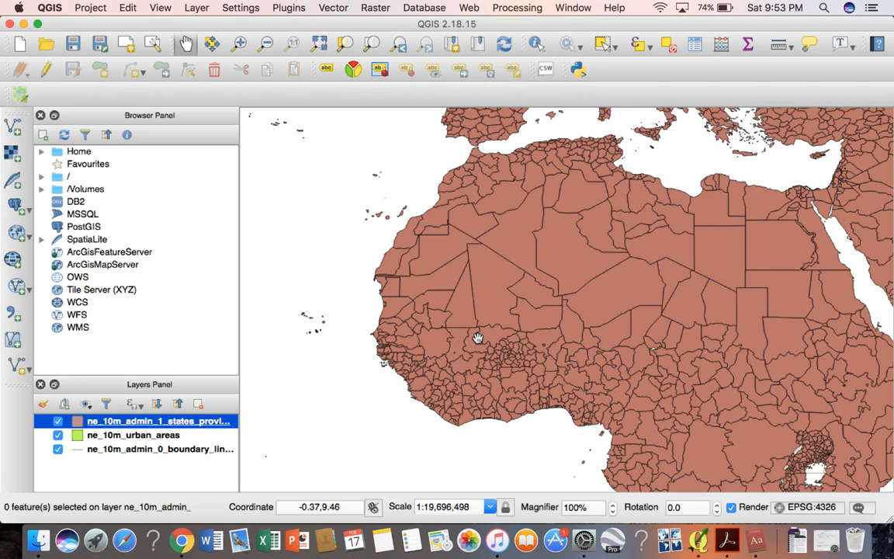
mouse_move(633, 239)
mouse_down()
mouse_move(634, 285)
mouse_move(627, 228)
mouse_up()
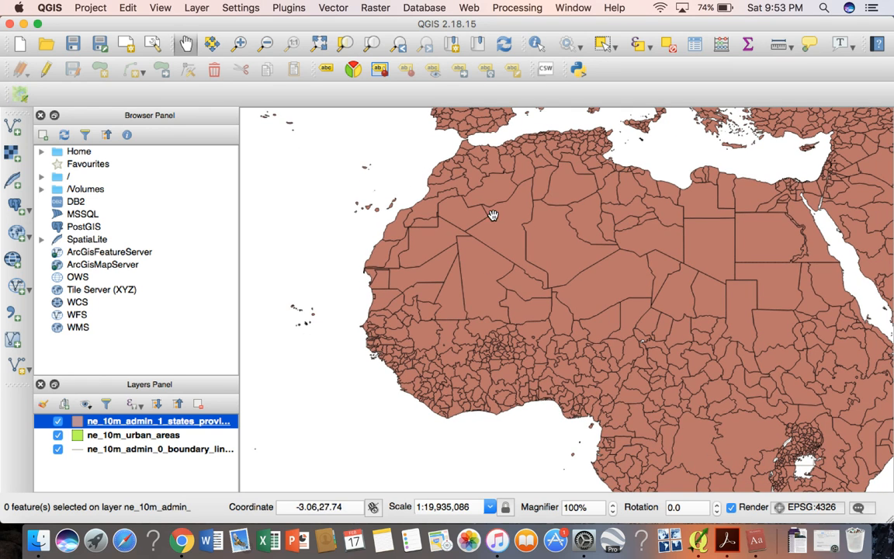
drag(522, 230, 525, 322)
drag(521, 277, 517, 354)
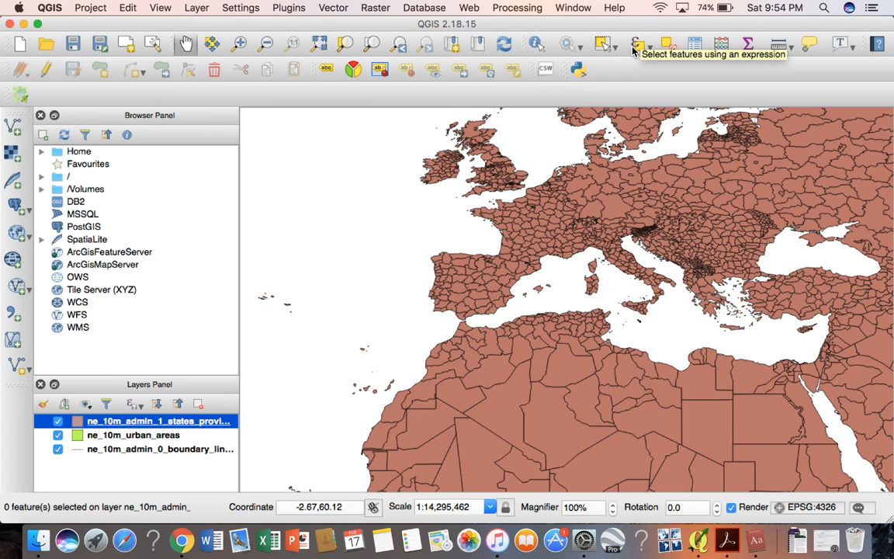
click(601, 45)
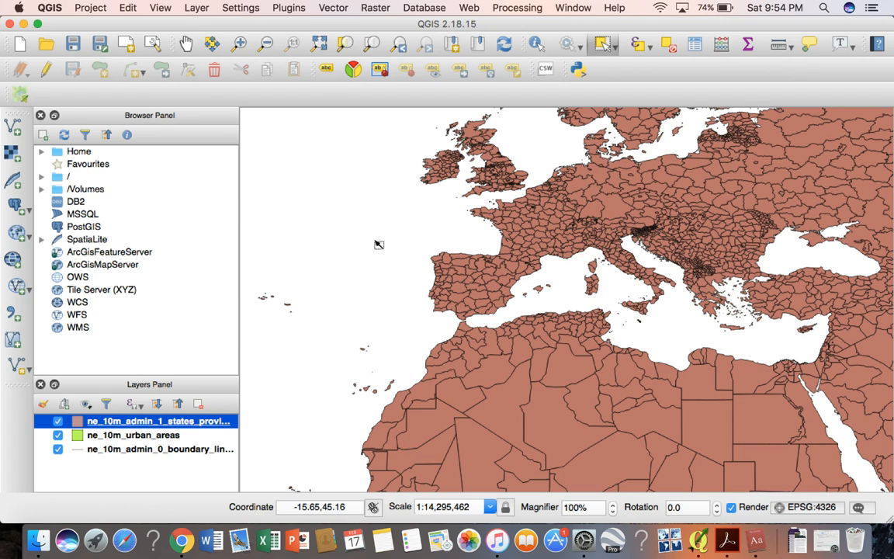
drag(387, 239, 571, 374)
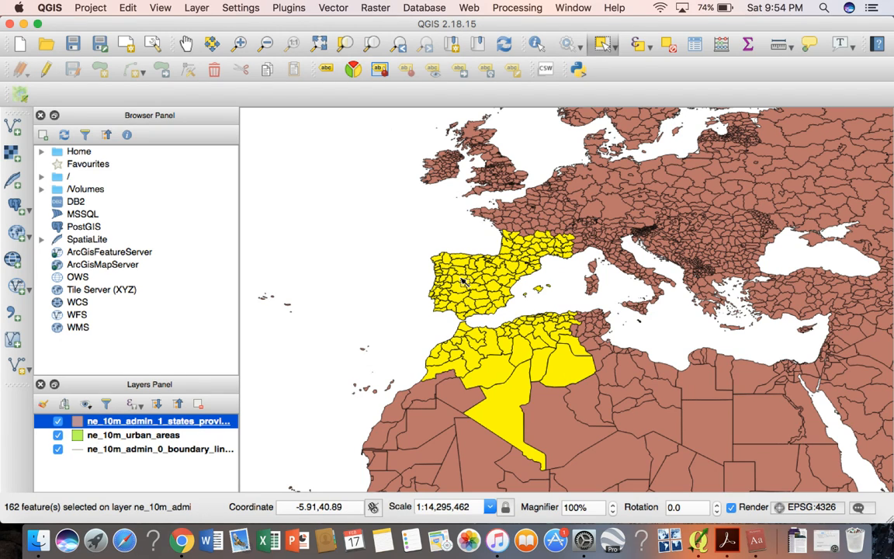
right_click(111, 424)
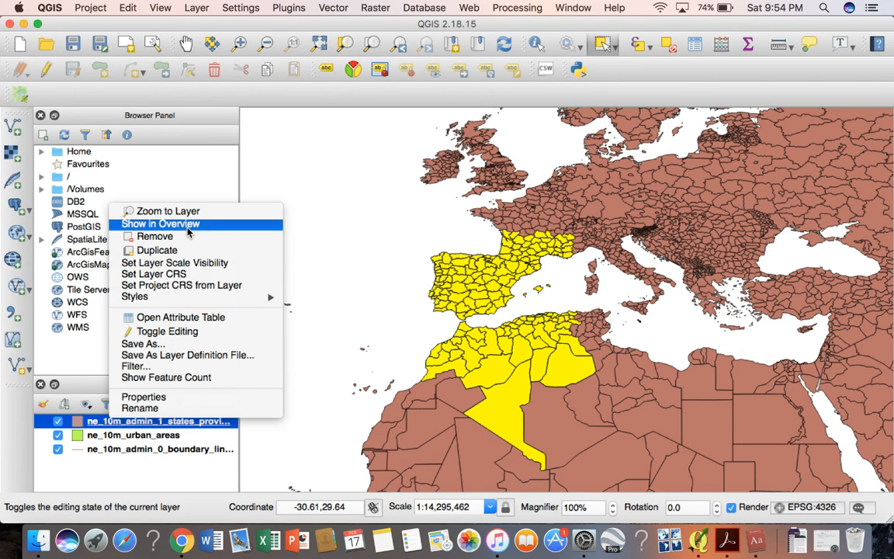
click(143, 344)
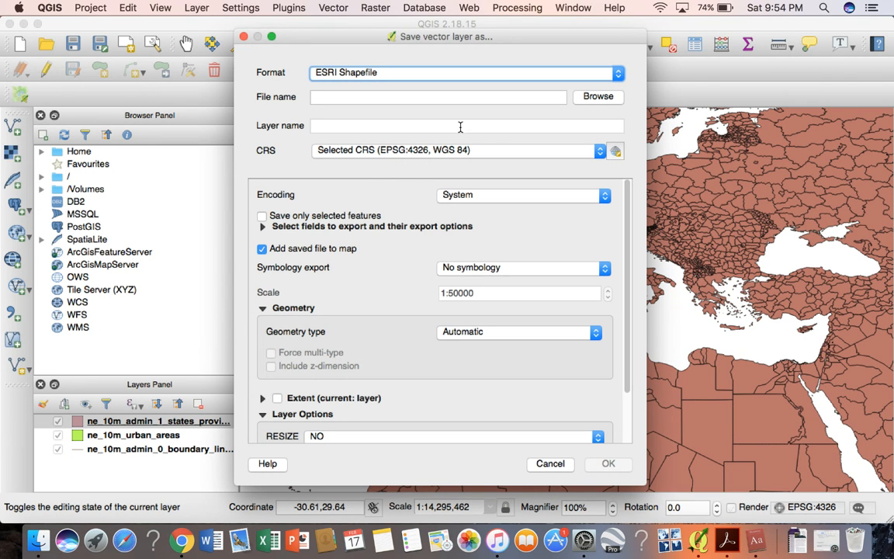
click(595, 97)
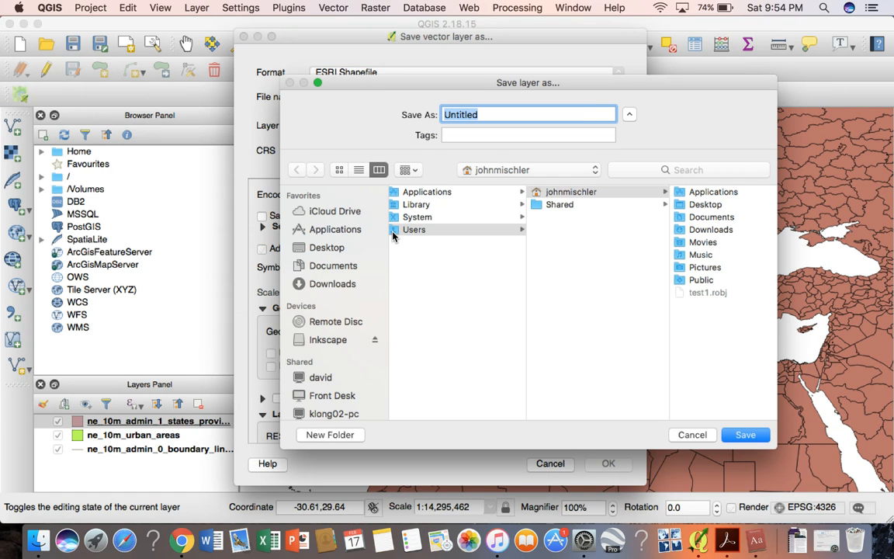
click(321, 285)
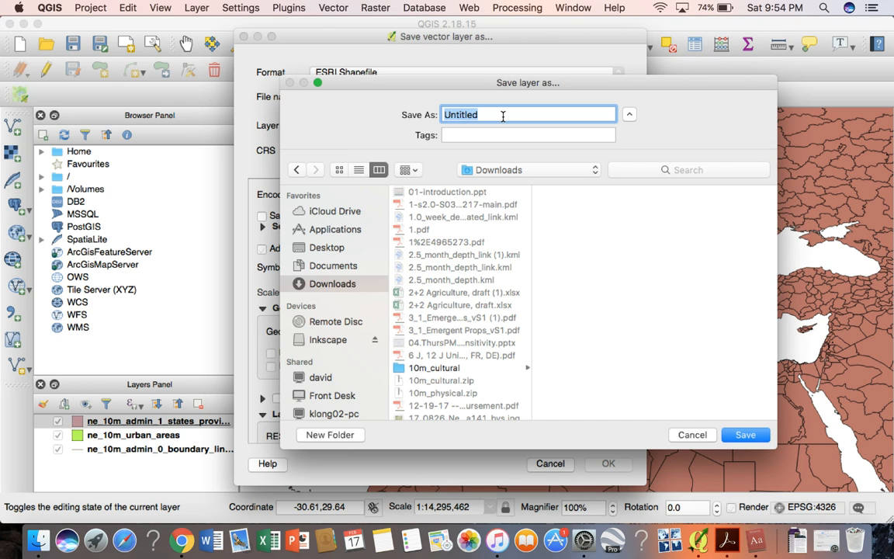
text(ne_10madm)
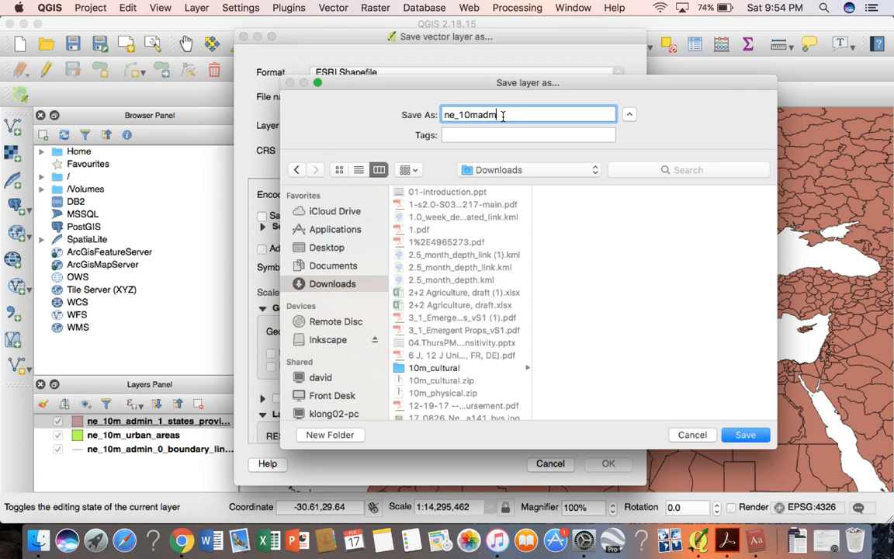
text(in_stateprovince_)
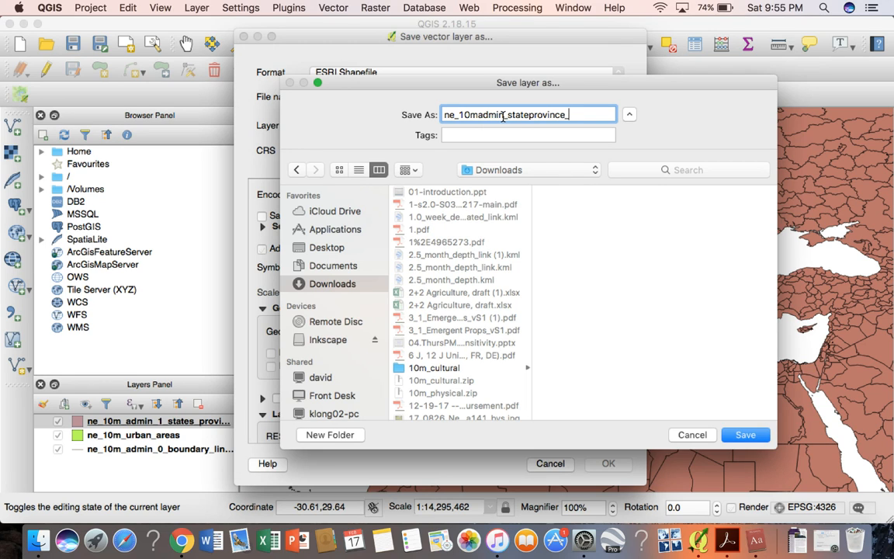
text(subset)
drag(414, 86, 529, 64)
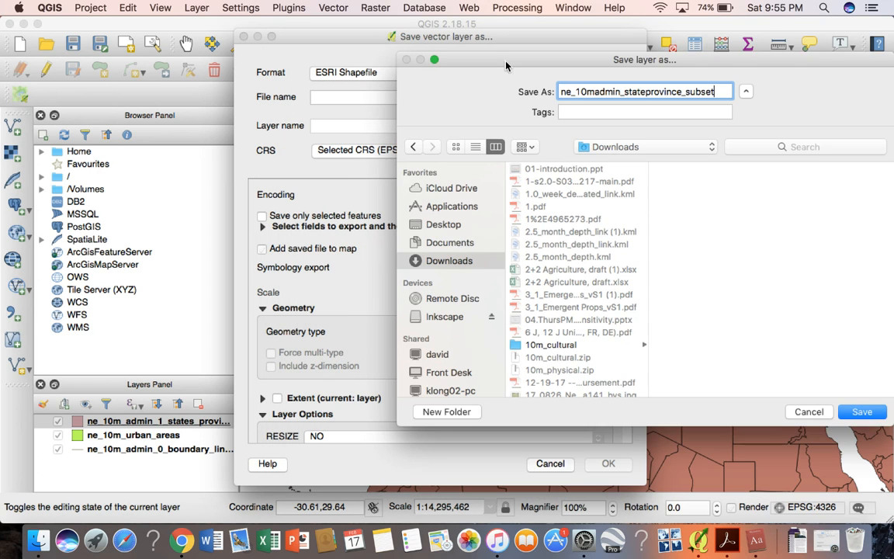
click(811, 410)
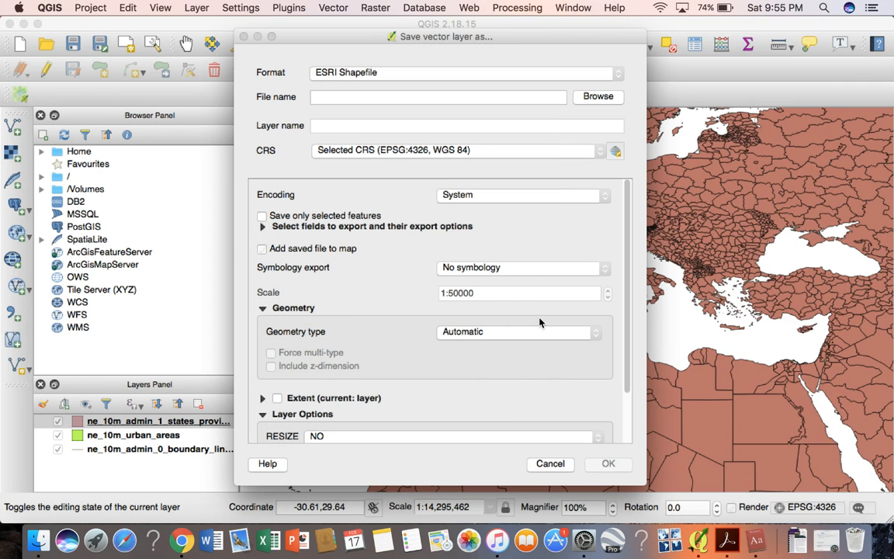
Limit the export to the selected features and set the output file to state_provinces_subset in the Downloads folder.
click(261, 217)
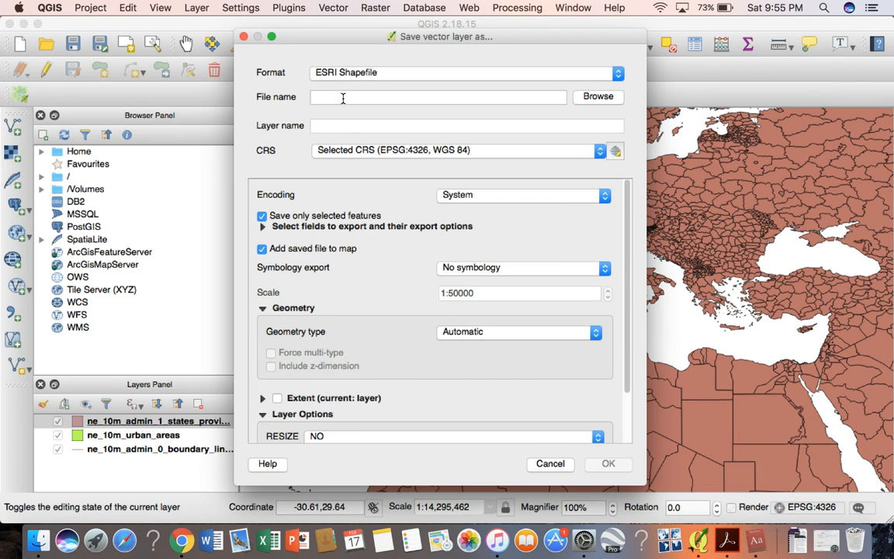
click(598, 96)
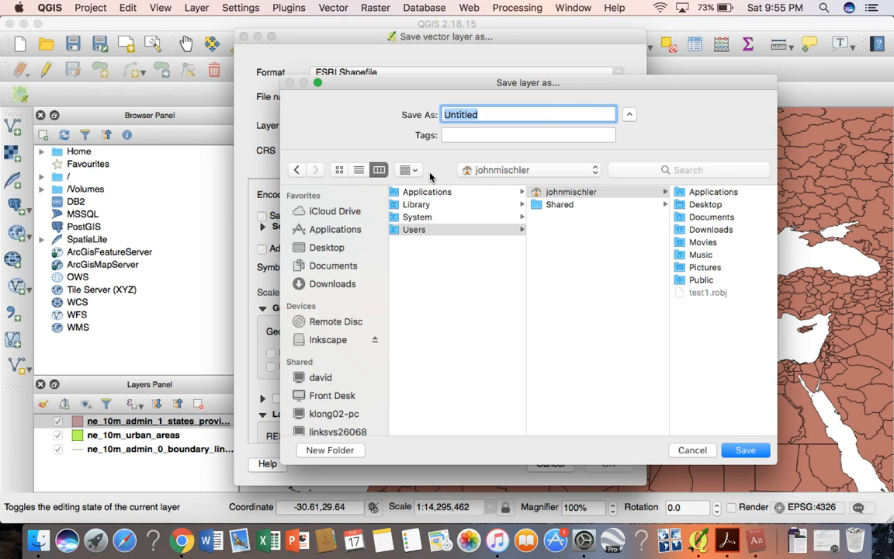
click(326, 285)
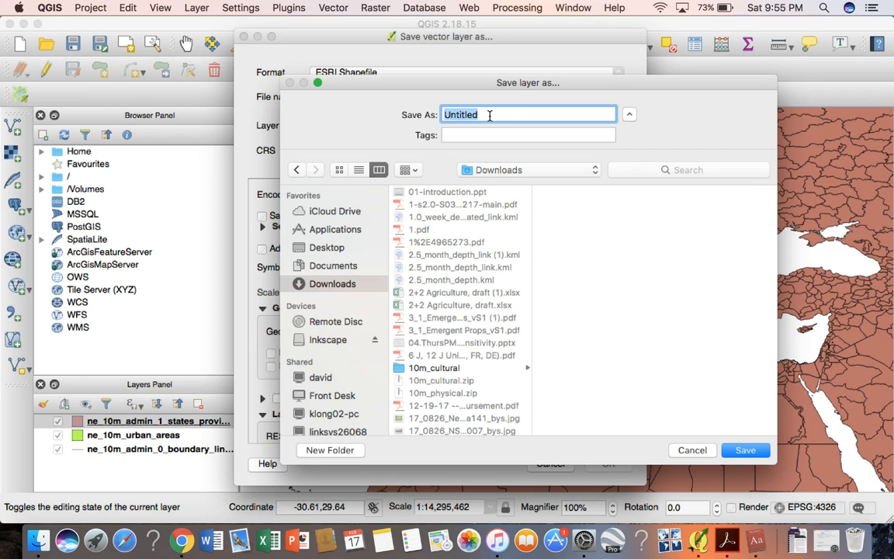
text(state_provinces_subset)
click(743, 451)
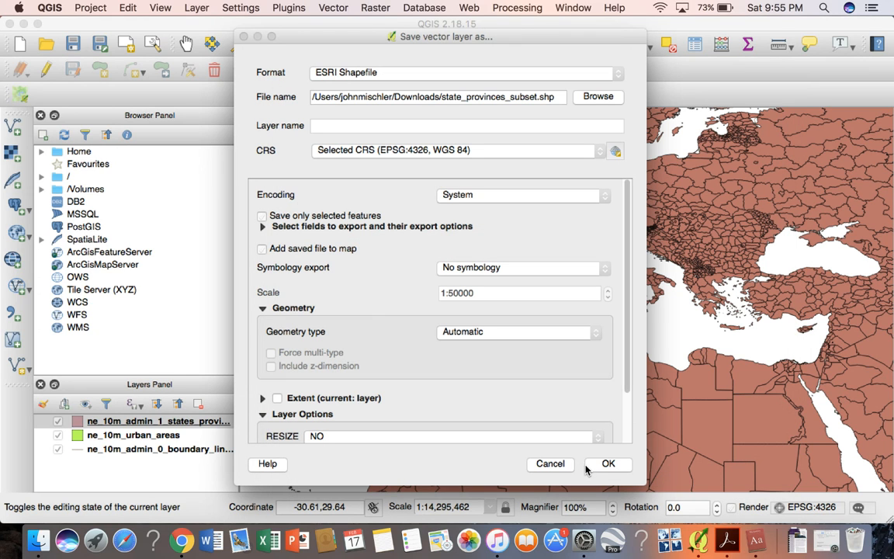
Review the remaining export options, export the subset as an ESRI Shapefile, and hide the original states and provinces layer.
scroll(570, 377, down, 3)
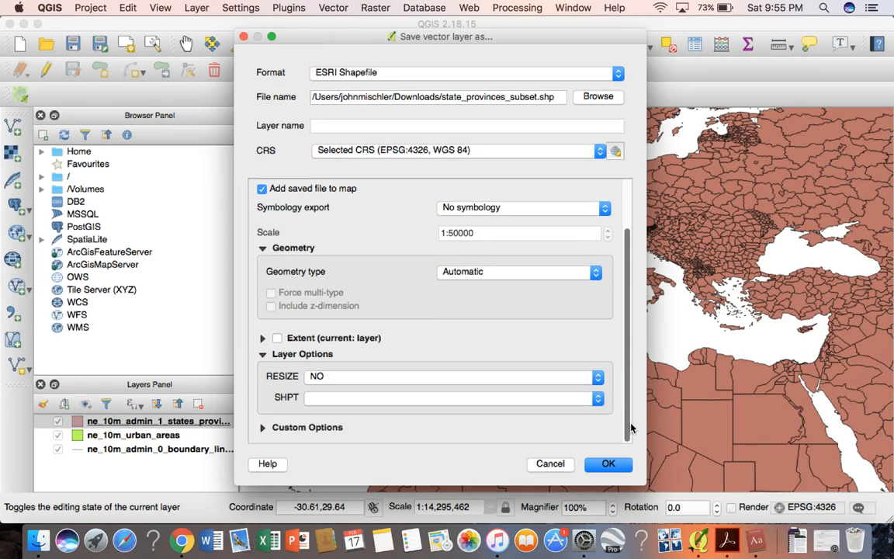
scroll(636, 408, up, 3)
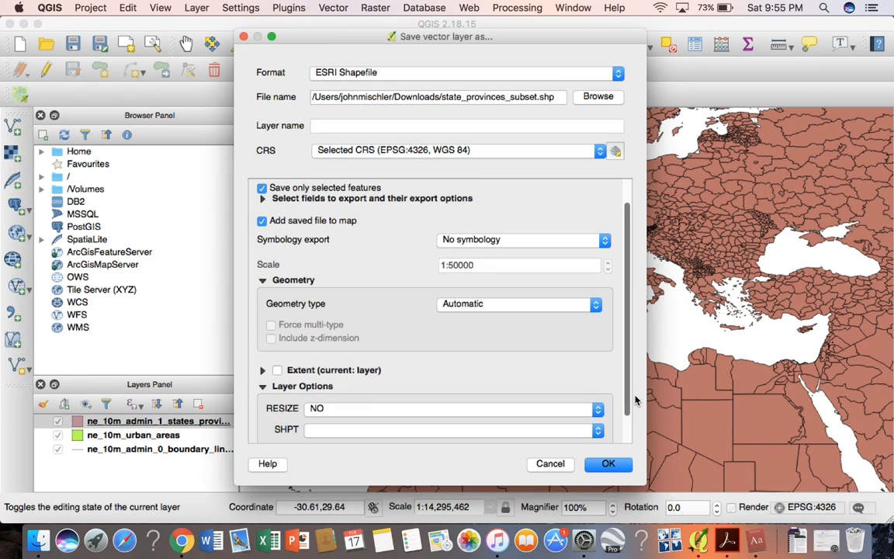
scroll(639, 383, up, 1)
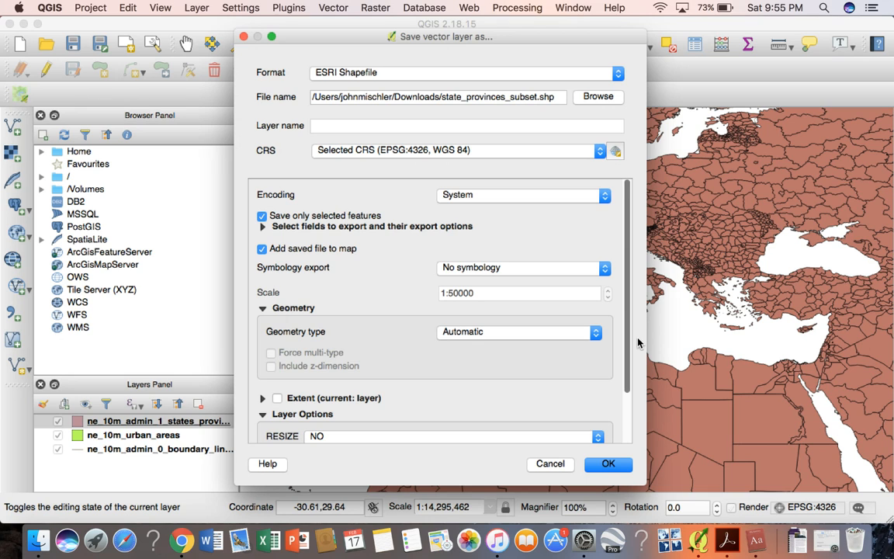
scroll(631, 388, down, 2)
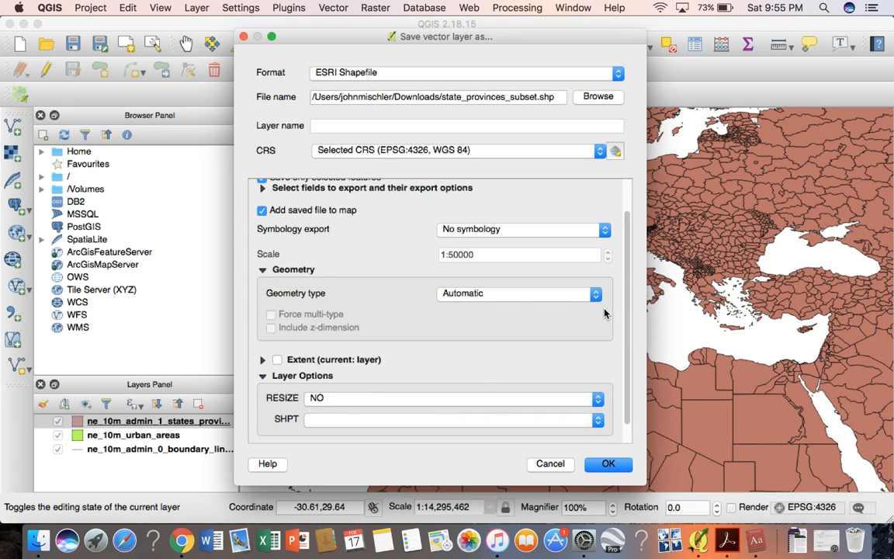
scroll(631, 328, down, 2)
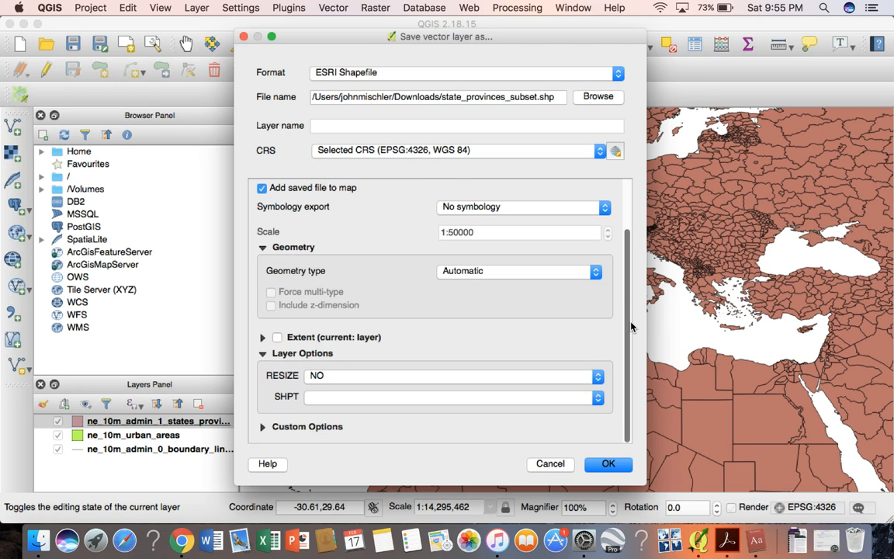
drag(631, 327, 630, 231)
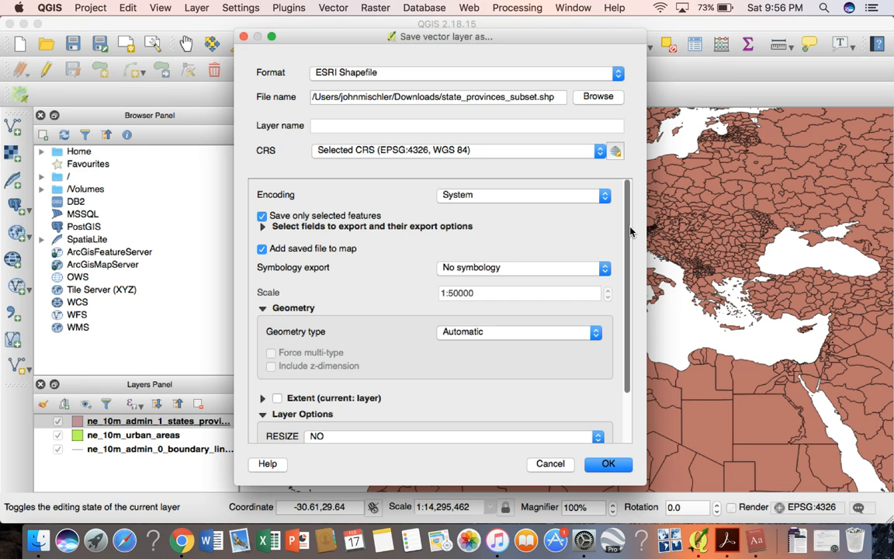
drag(631, 231, 635, 322)
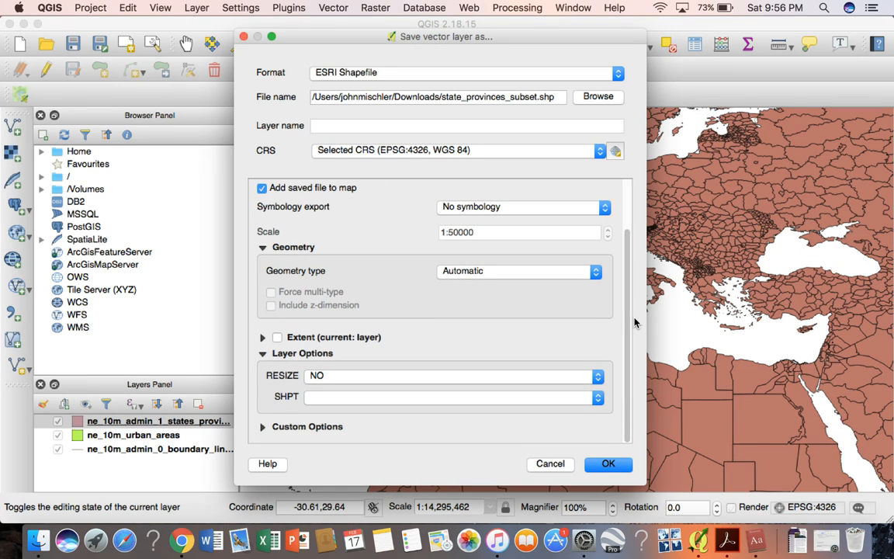
click(610, 464)
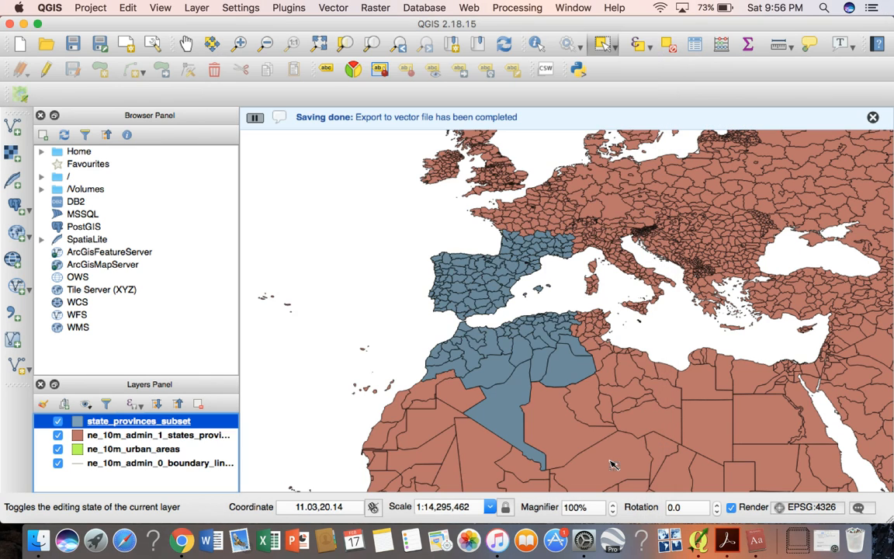
click(58, 436)
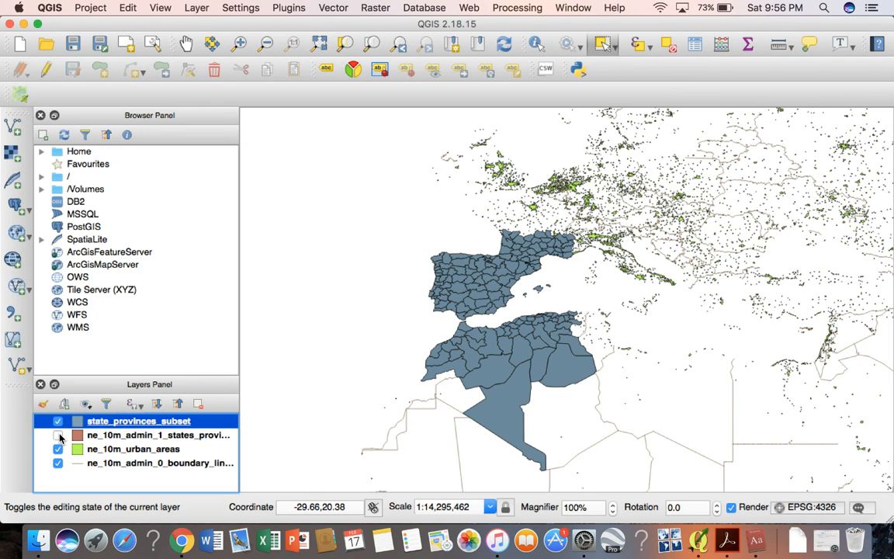
right_click(106, 452)
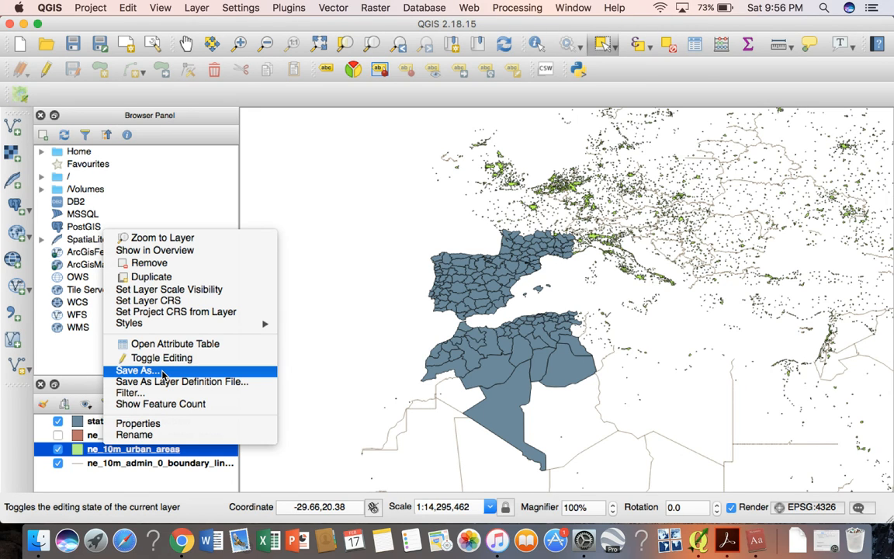
click(163, 375)
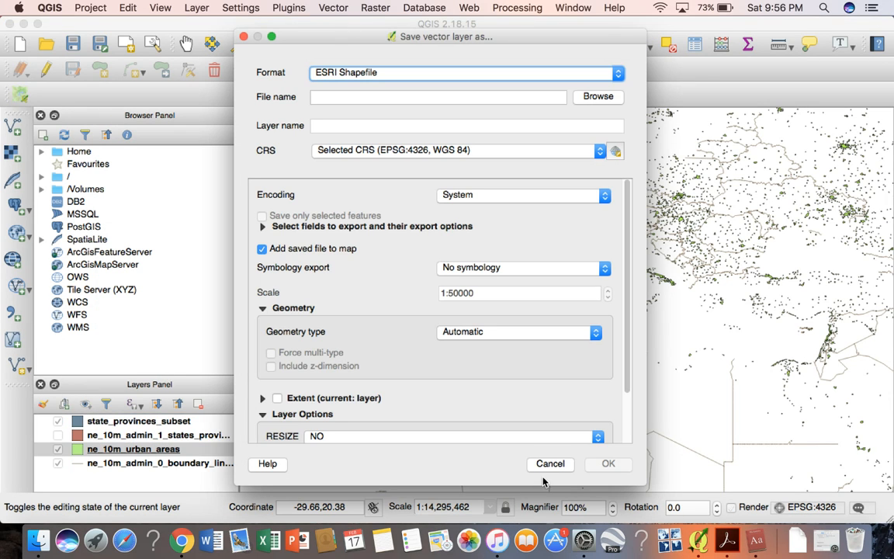
click(547, 464)
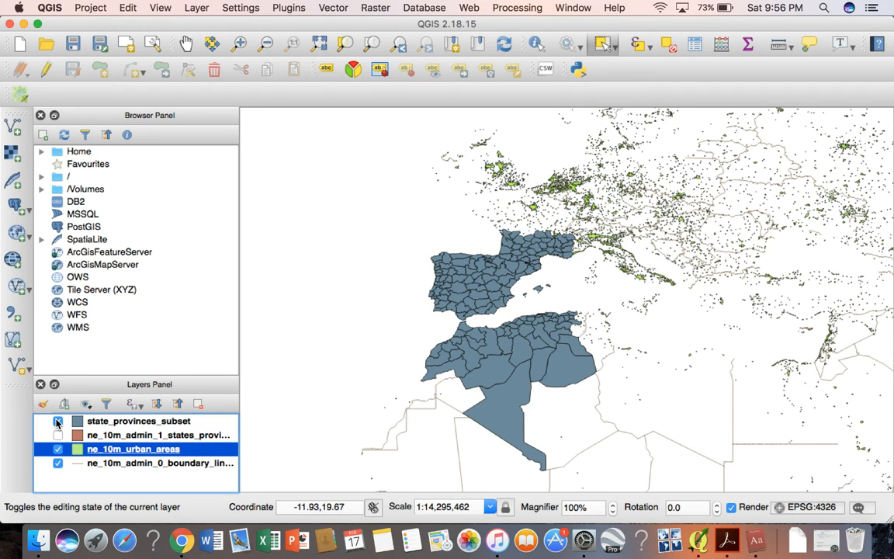
Hide the state_provinces_subset layer and select the ne_10m_urban_areas features across Iberia, southern France and northwest Africa.
click(57, 422)
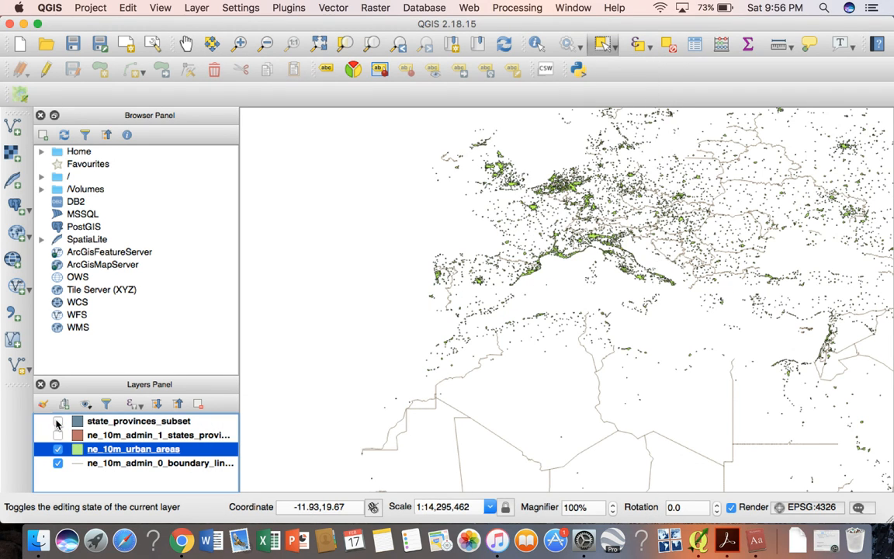
click(57, 421)
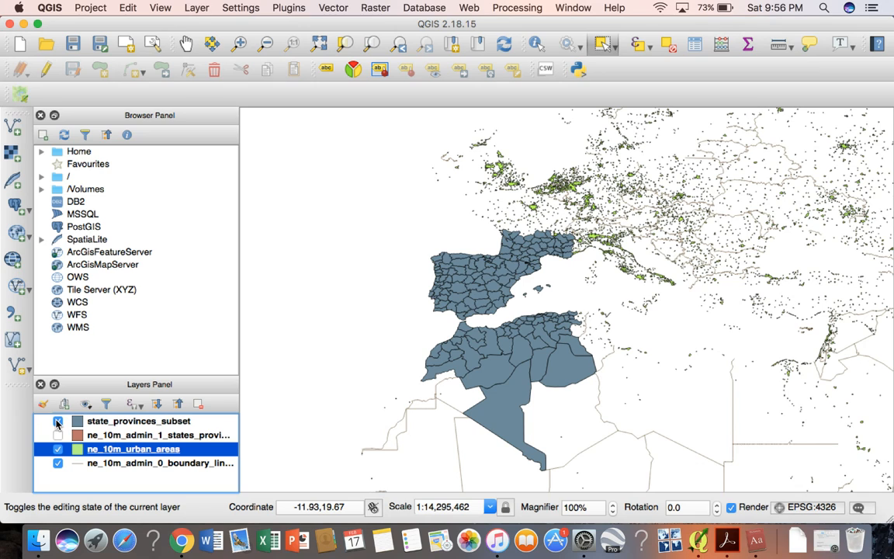
click(57, 421)
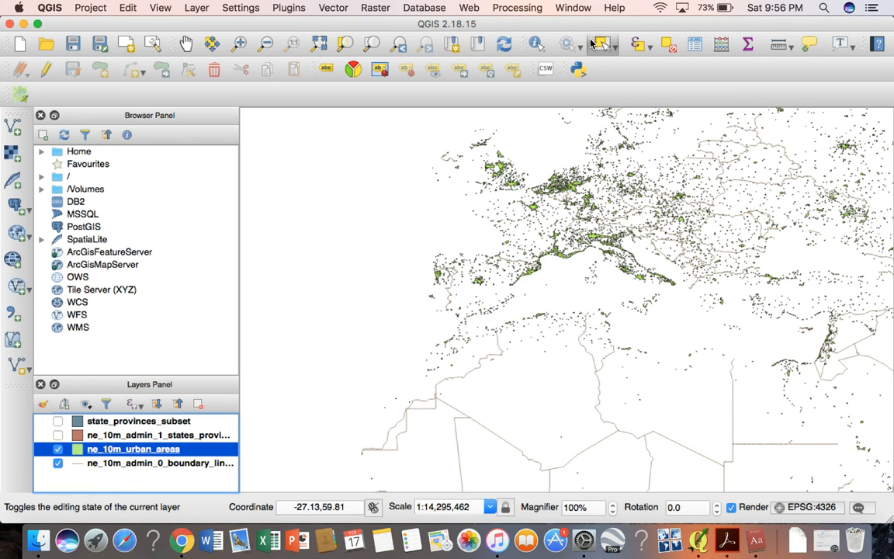
drag(369, 216, 612, 396)
drag(607, 406, 605, 407)
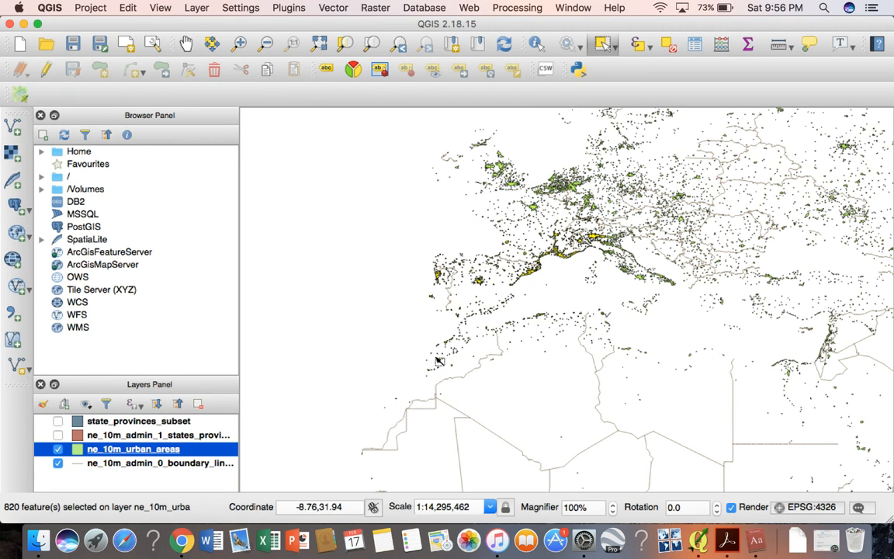
Open the export settings for ne_10m_urban_areas and limit the export to the selected features, adding the saved file to the map.
right_click(145, 454)
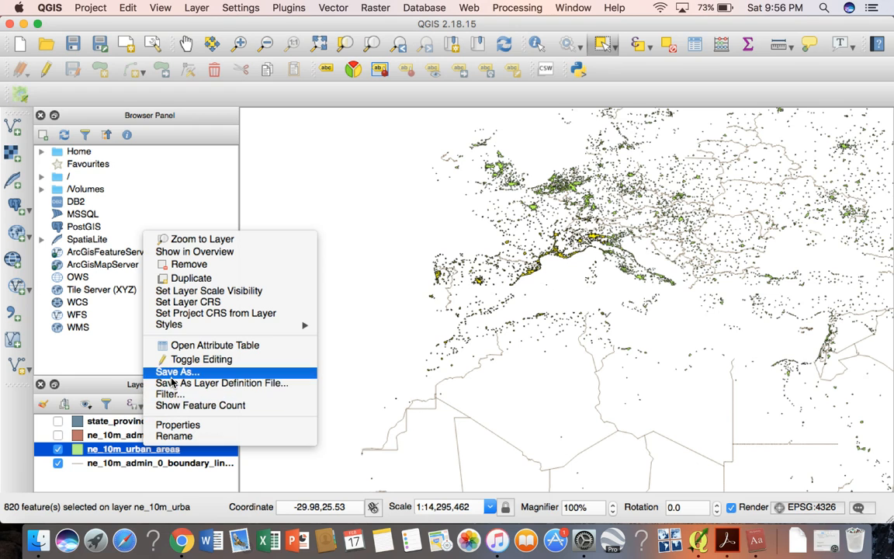
click(151, 371)
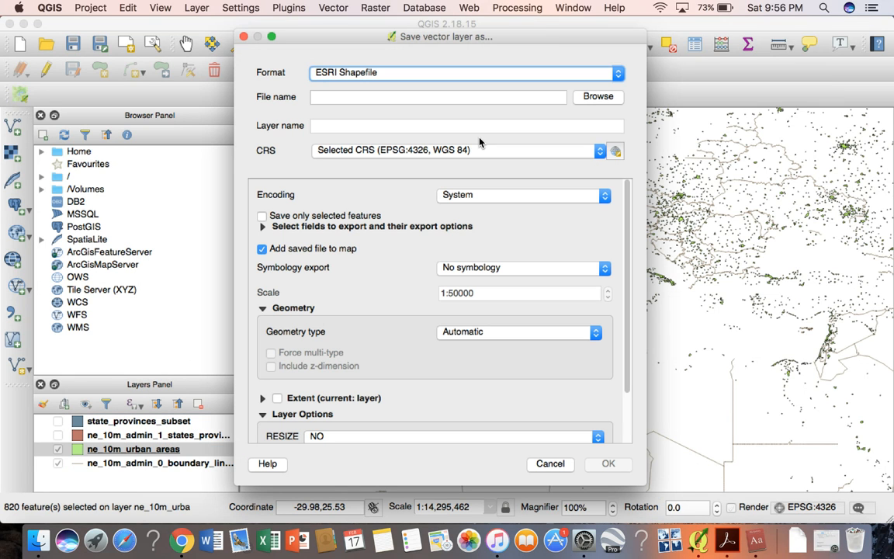
click(598, 97)
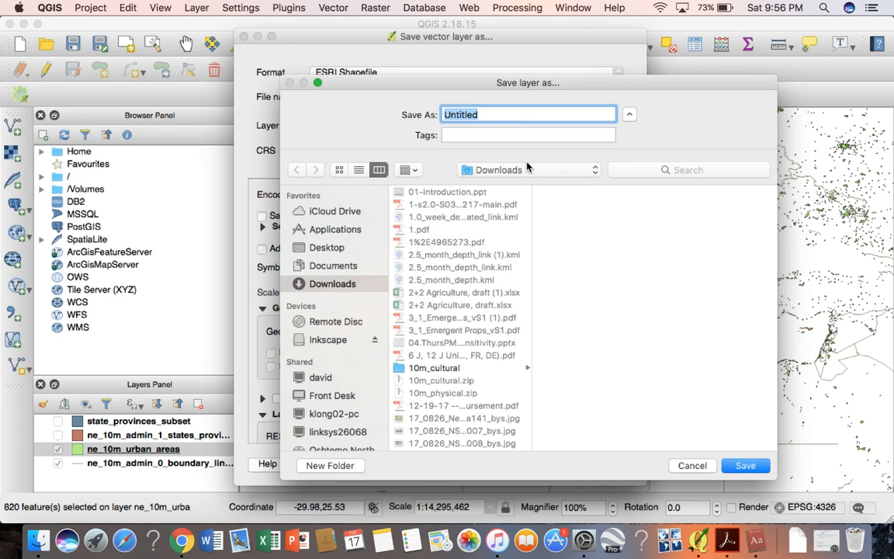
click(691, 465)
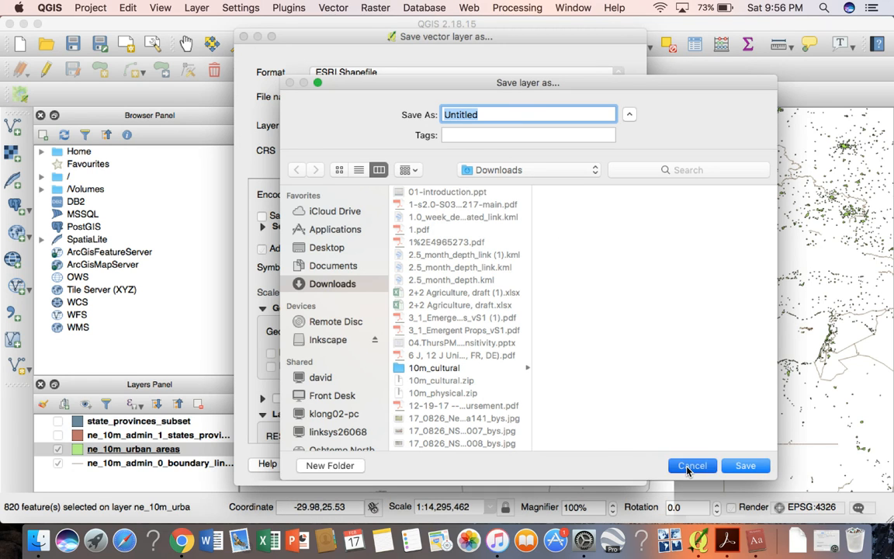
click(273, 216)
click(264, 249)
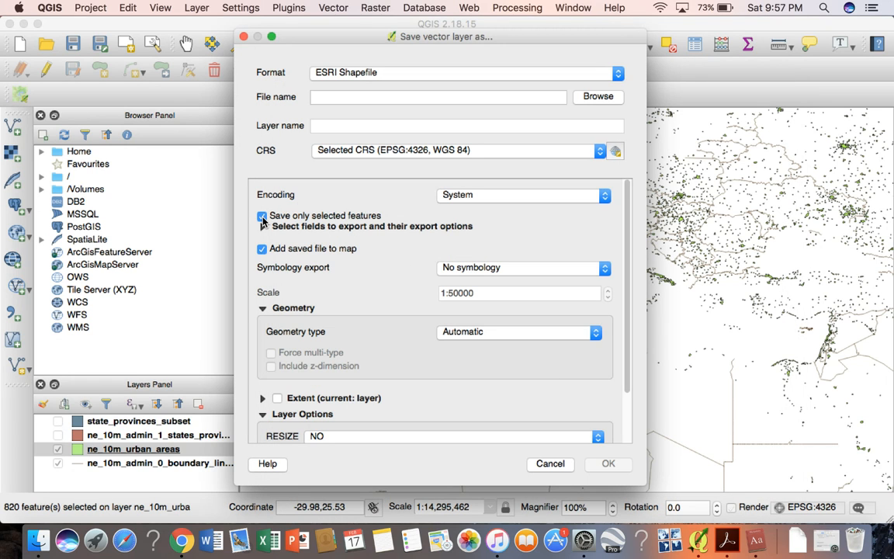
Export the selected urban areas as an ESRI Shapefile named urban_areas_subset in the Downloads folder.
click(596, 98)
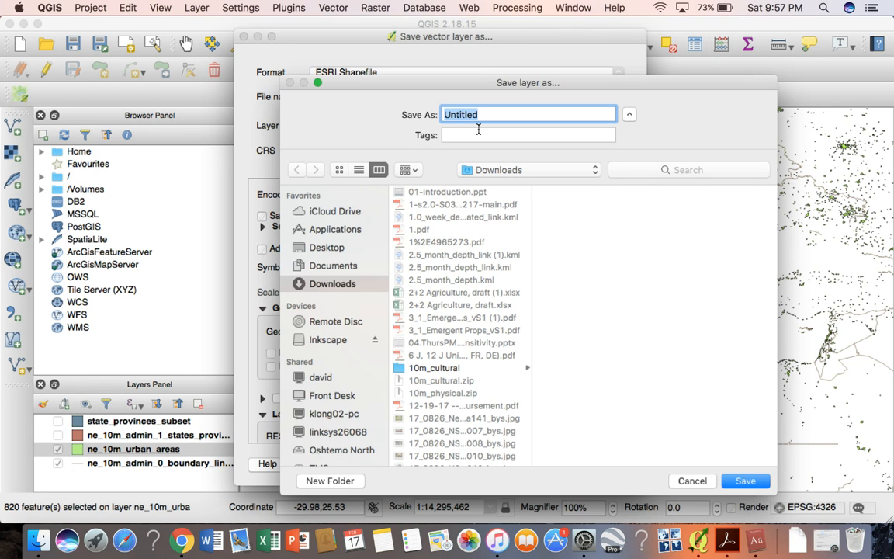
text(urban_areas_subset)
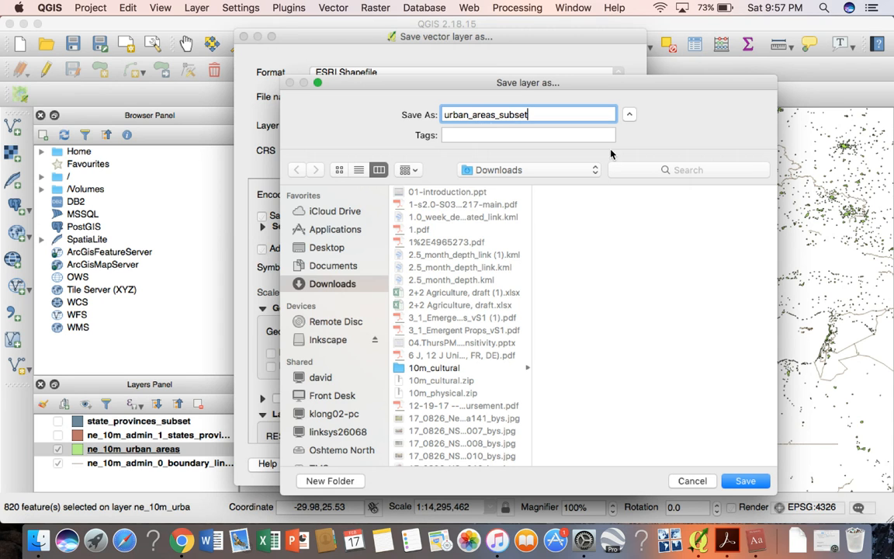
click(737, 484)
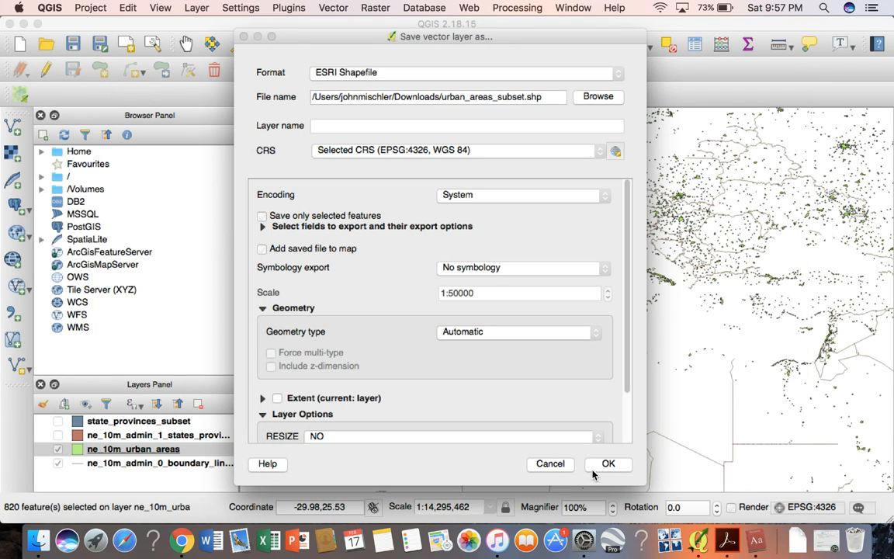
click(606, 463)
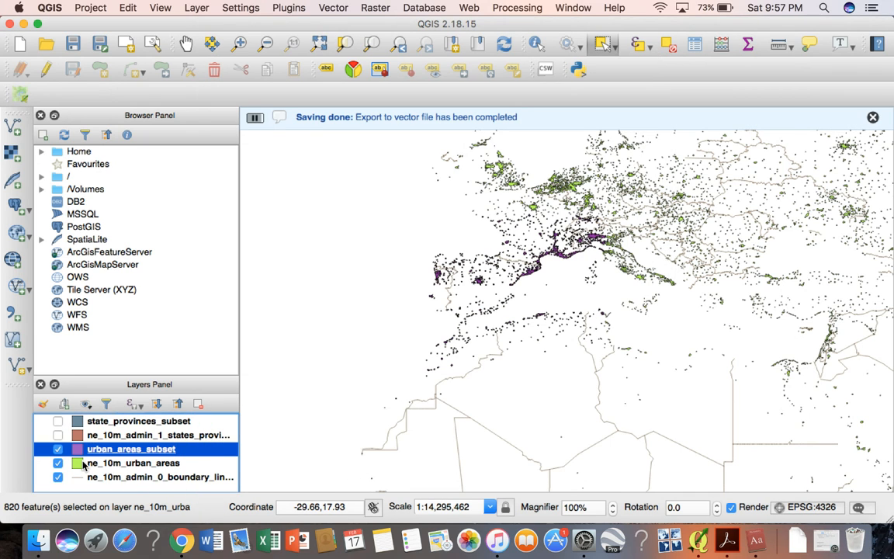
Hide urban_areas_subset, ne_10m_urban_areas and the boundary lines layer, and move urban_areas_subset to the end of the layer order.
click(57, 450)
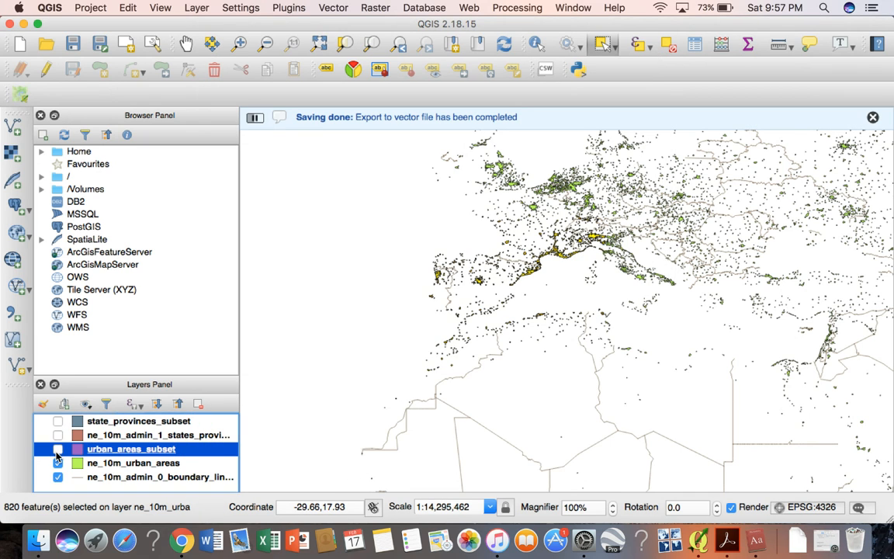
click(57, 462)
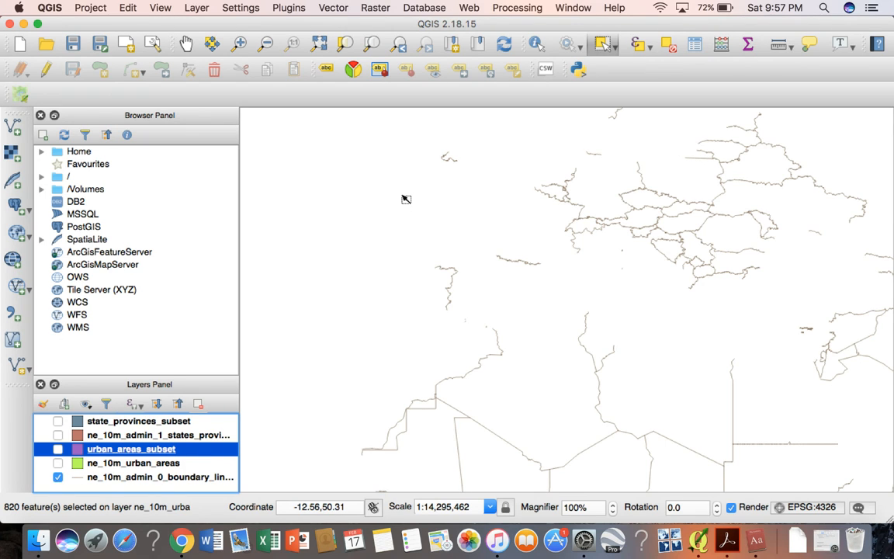
click(58, 478)
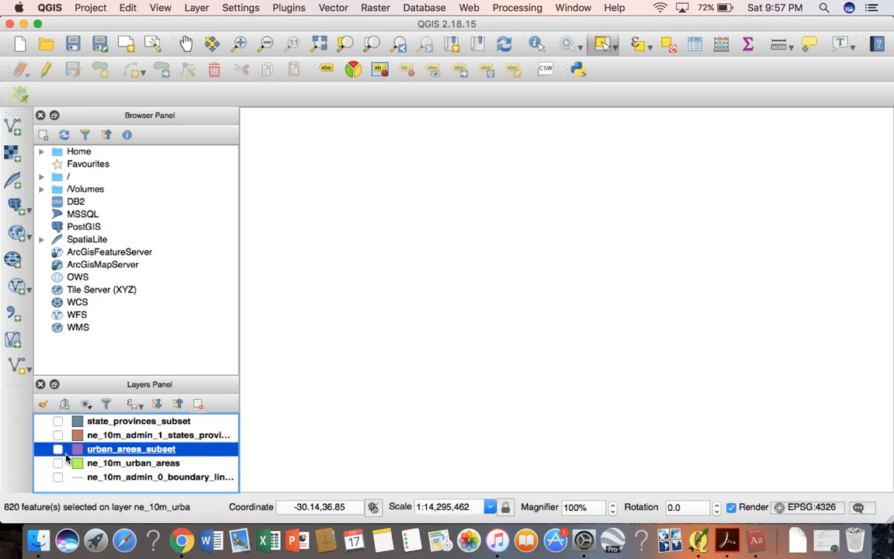
drag(54, 457, 48, 420)
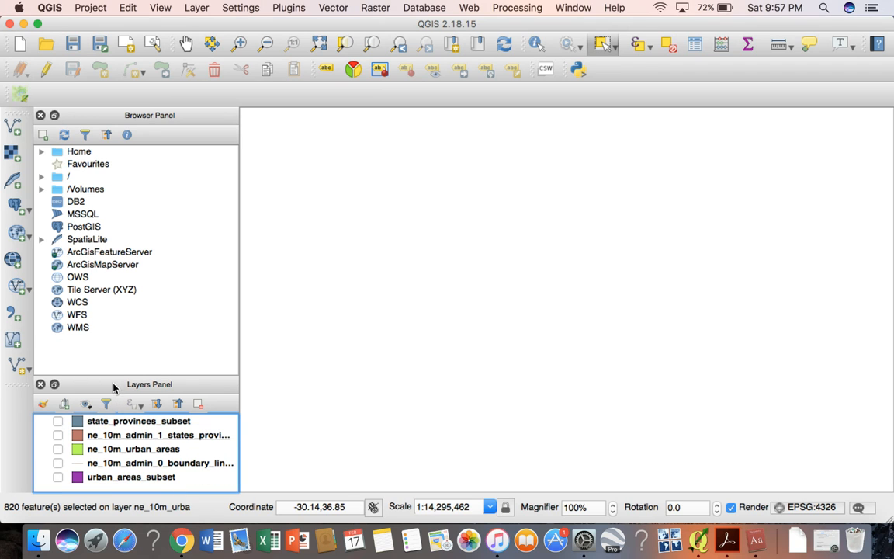
Enlarge the layer list and display the two subset layers, with state_provinces_subset beneath urban_areas_subset.
drag(110, 375, 111, 166)
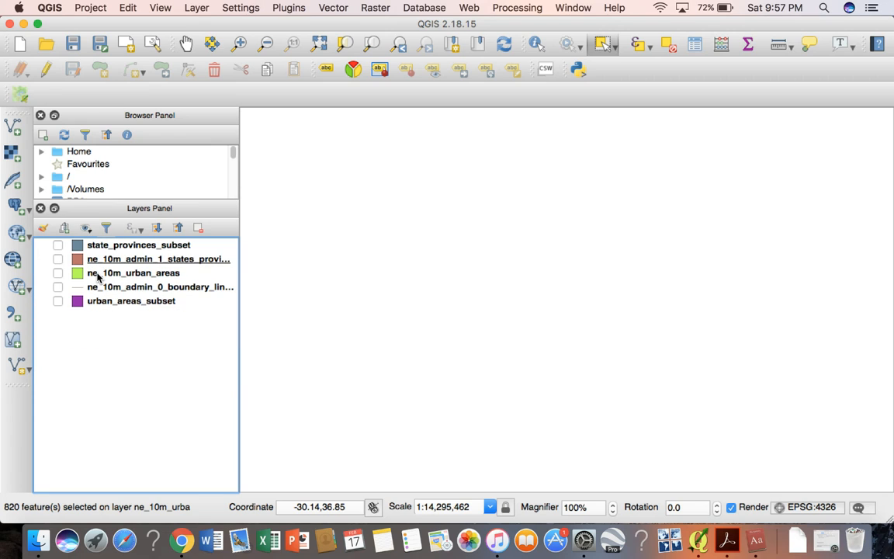
click(58, 245)
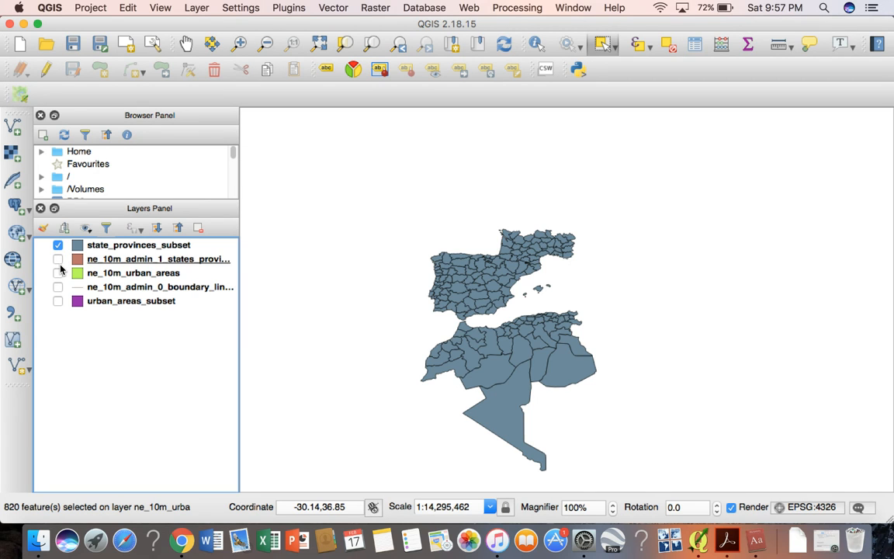
click(61, 273)
click(61, 273)
click(59, 301)
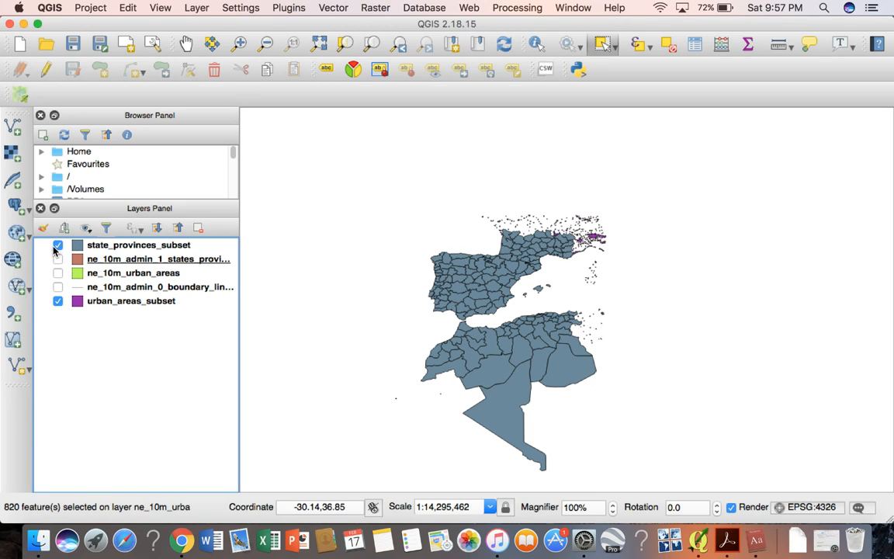
drag(77, 249, 89, 336)
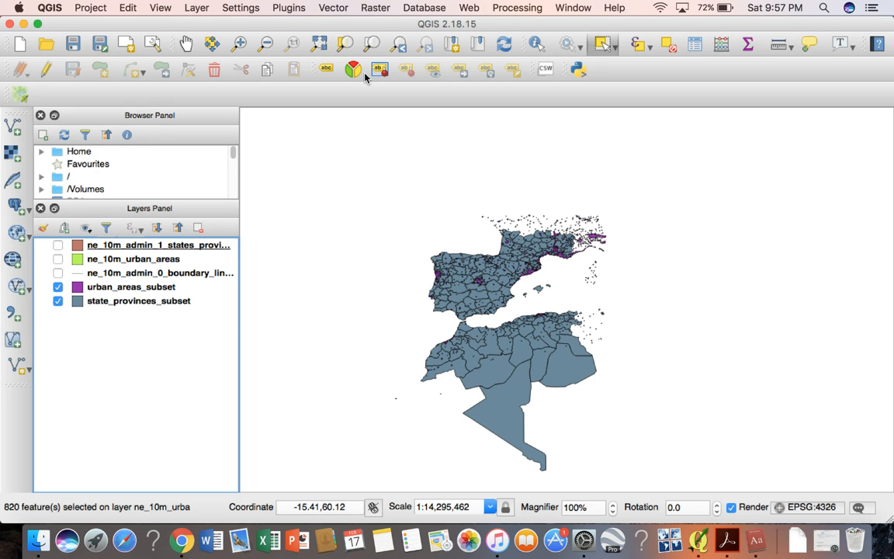
Examine how the urban areas subset overlays the provinces subset across southern France, Iberia and northwest Africa.
click(238, 44)
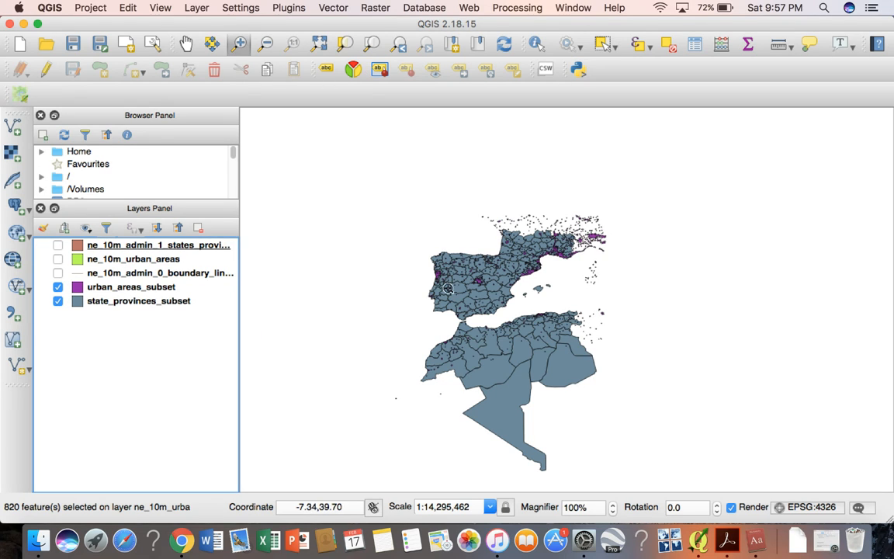
click(530, 323)
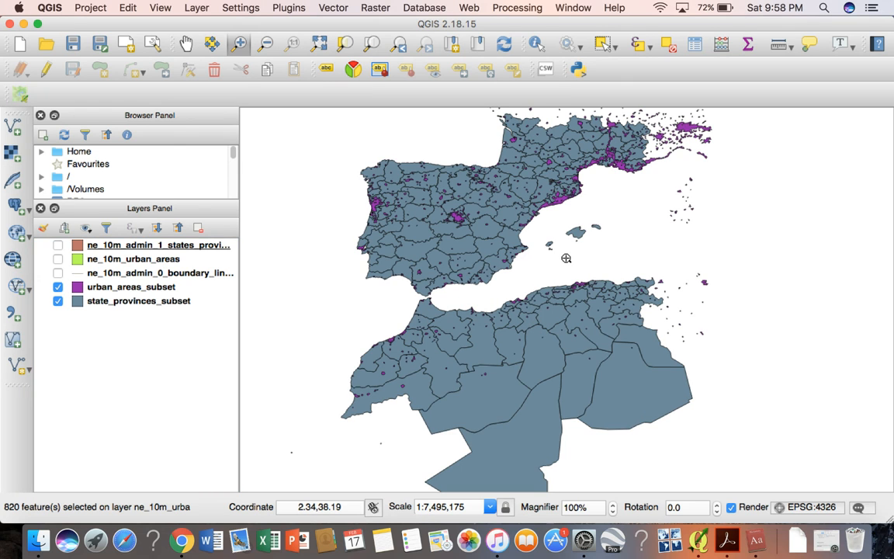
click(520, 160)
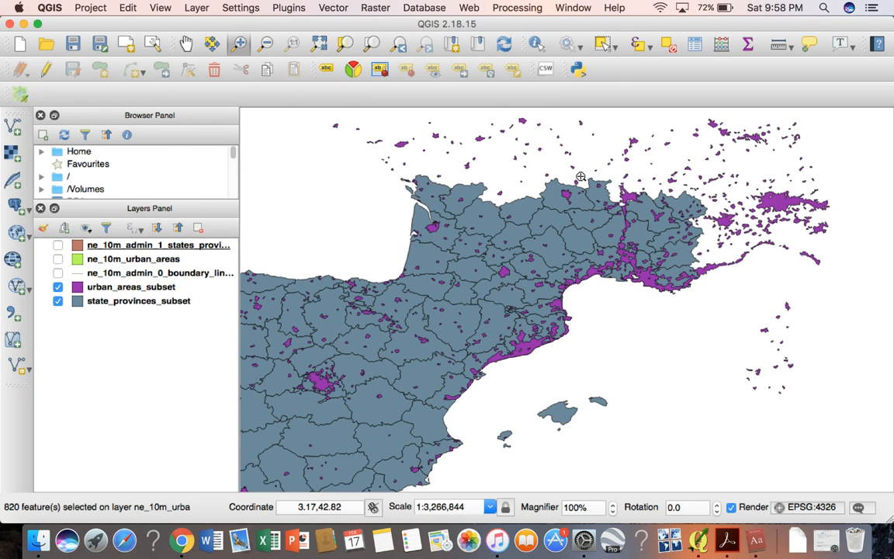
click(184, 44)
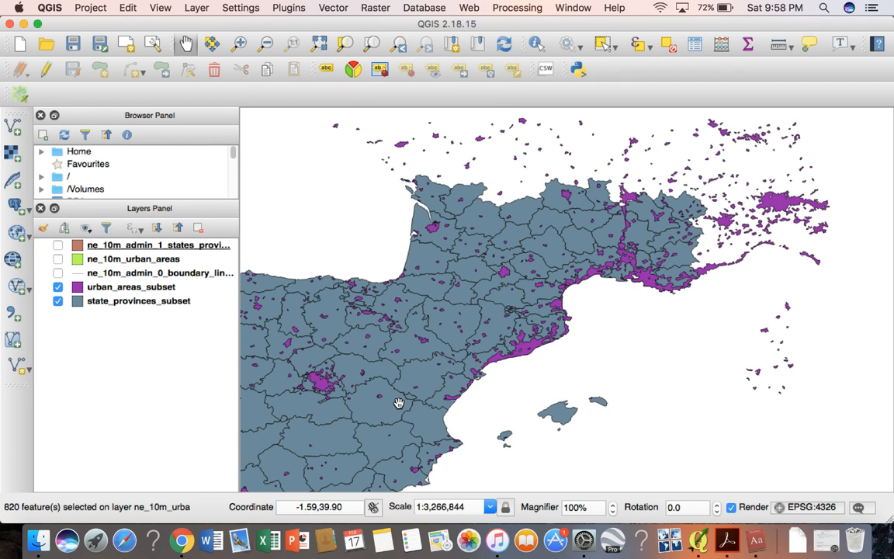
drag(368, 437, 572, 351)
drag(550, 384, 551, 277)
drag(681, 275, 569, 271)
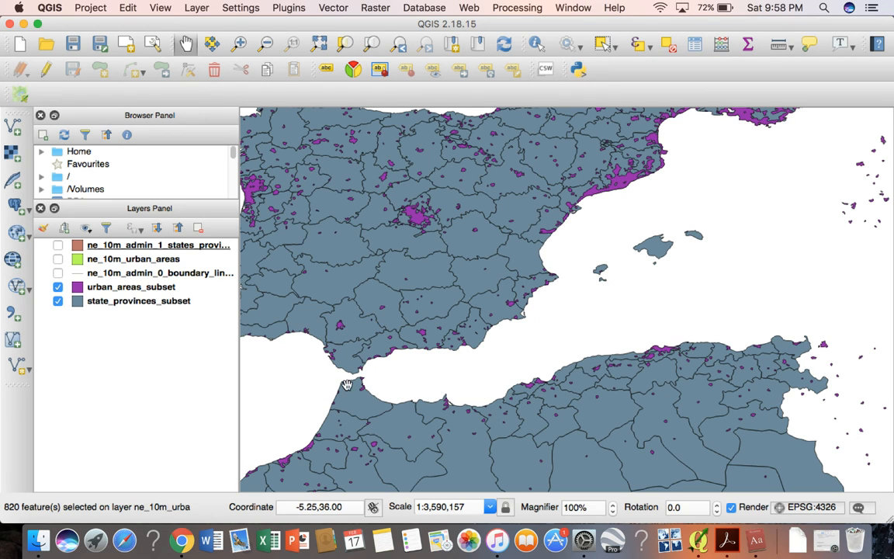
Select urban_areas_subset and state_provinces_subset together, open the export settings for them and enable the extent option.
click(123, 288)
key(shift+Down)
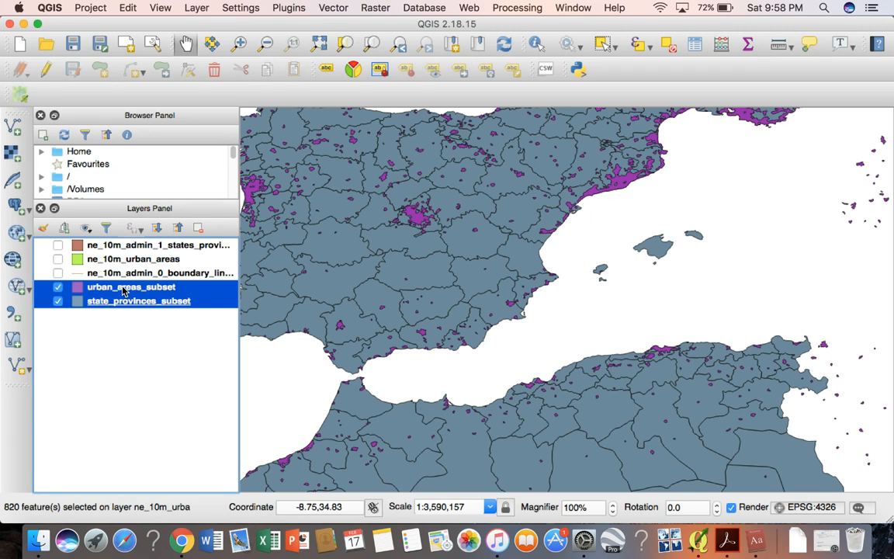
right_click(123, 290)
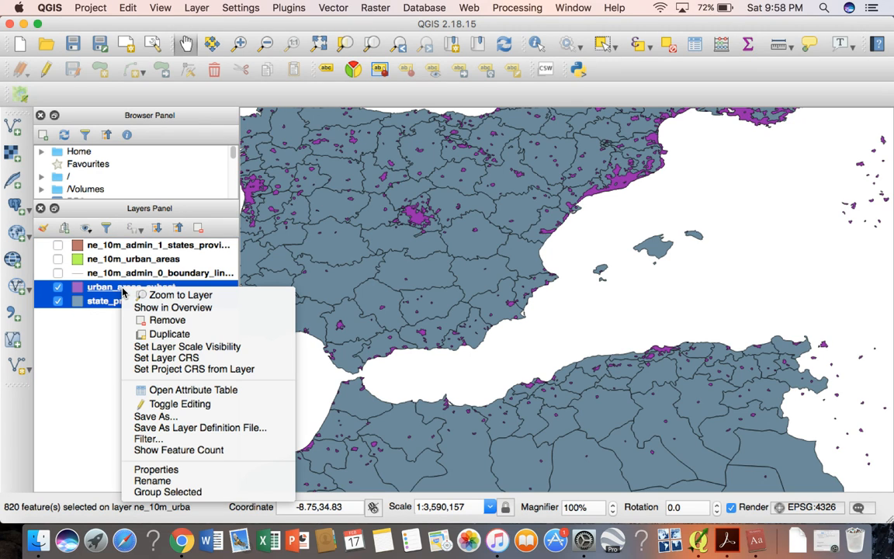
click(157, 416)
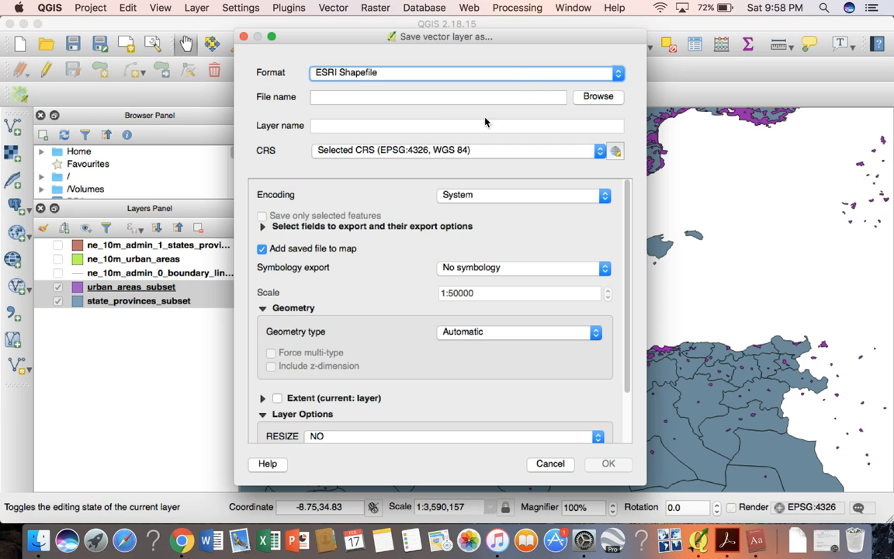
click(277, 398)
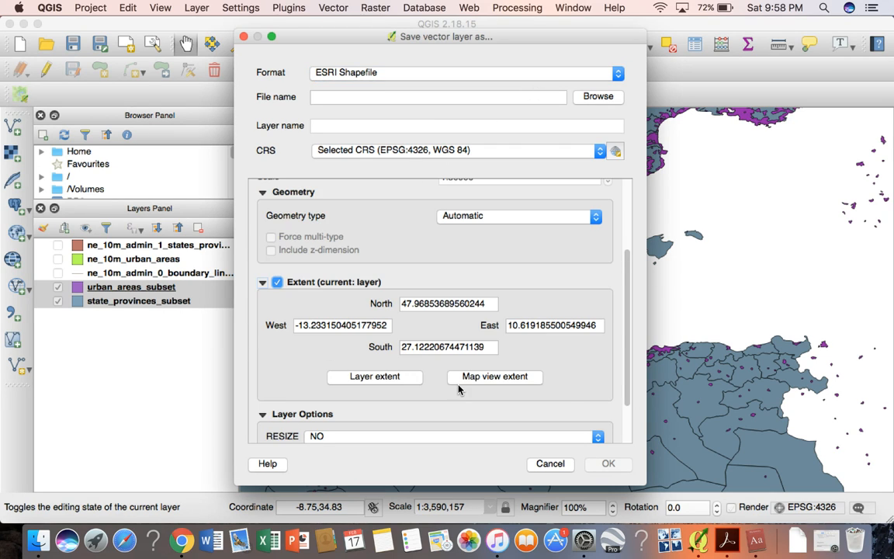
Try to export both selected subset layers as one ESRI Shapefile named combined_subset in the Downloads folder.
click(596, 96)
text(combined_sub)
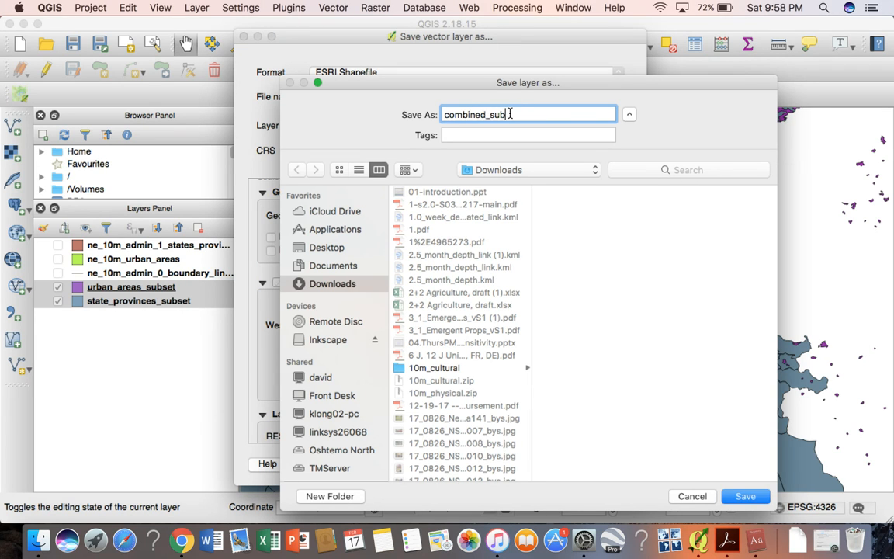
text(set)
click(744, 496)
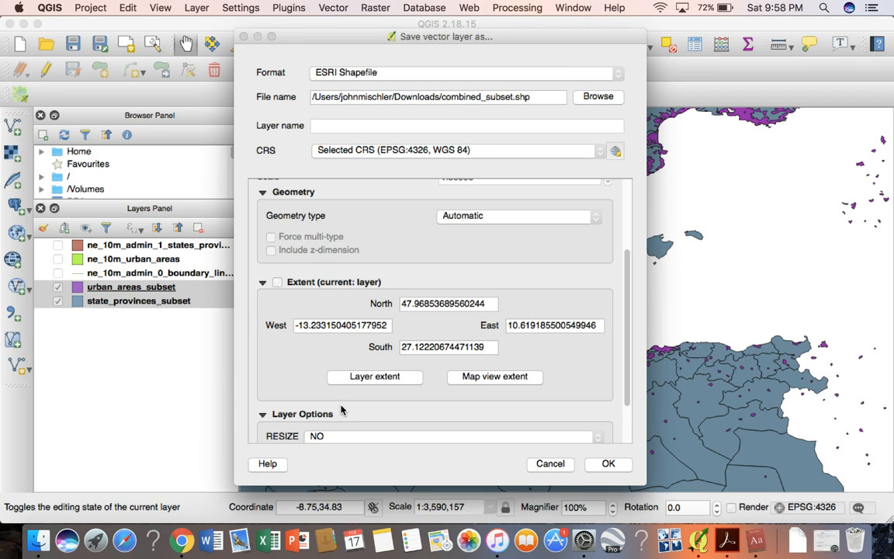
click(315, 291)
drag(625, 291, 608, 404)
click(602, 464)
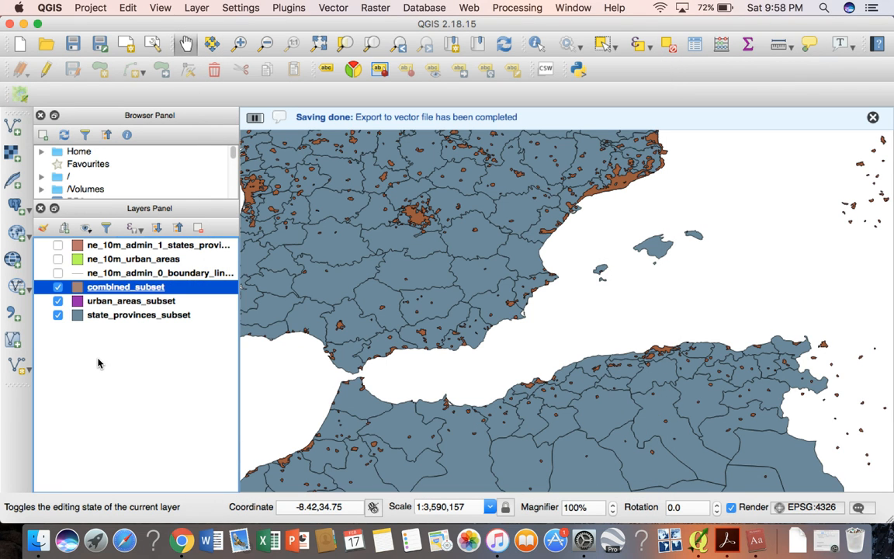
Hide urban_areas_subset and state_provinces_subset, and examine which features the combined_subset layer contains on its own.
click(58, 300)
click(58, 314)
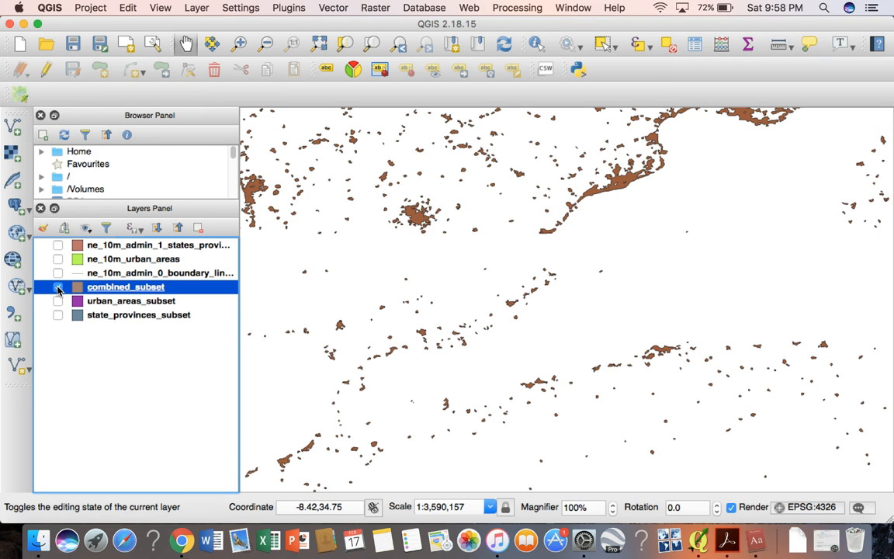
drag(417, 259, 495, 353)
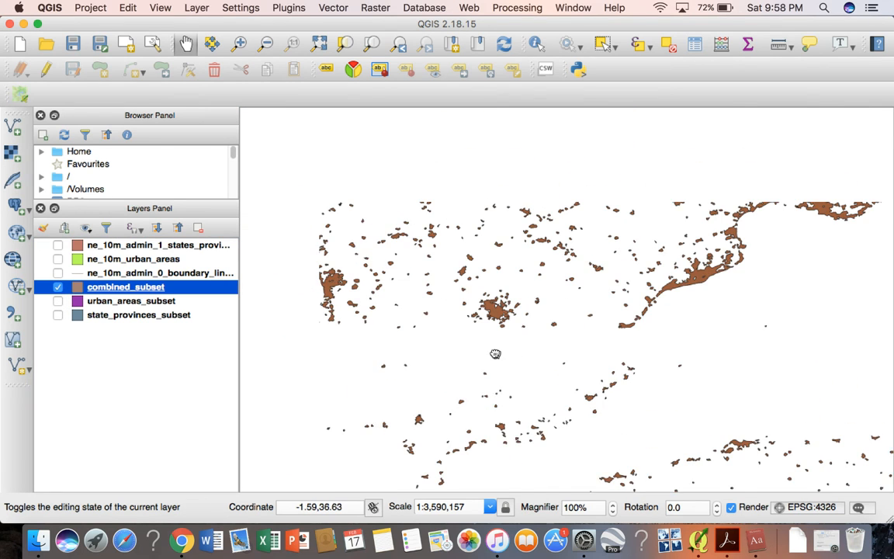
drag(473, 240, 505, 303)
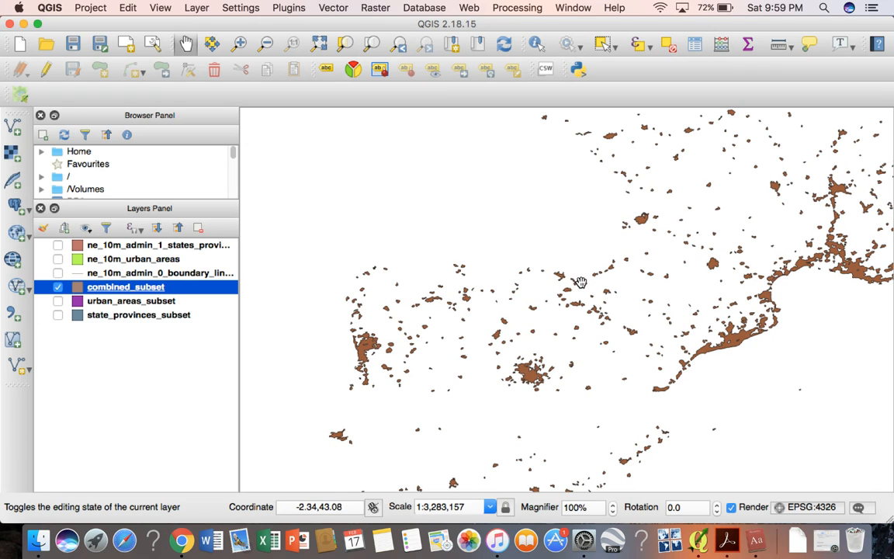
drag(644, 289, 546, 286)
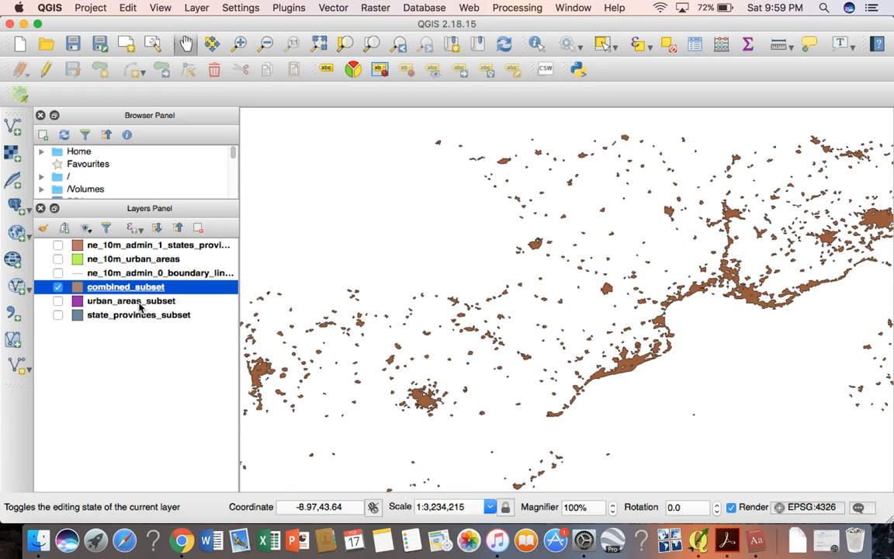
click(263, 44)
click(546, 325)
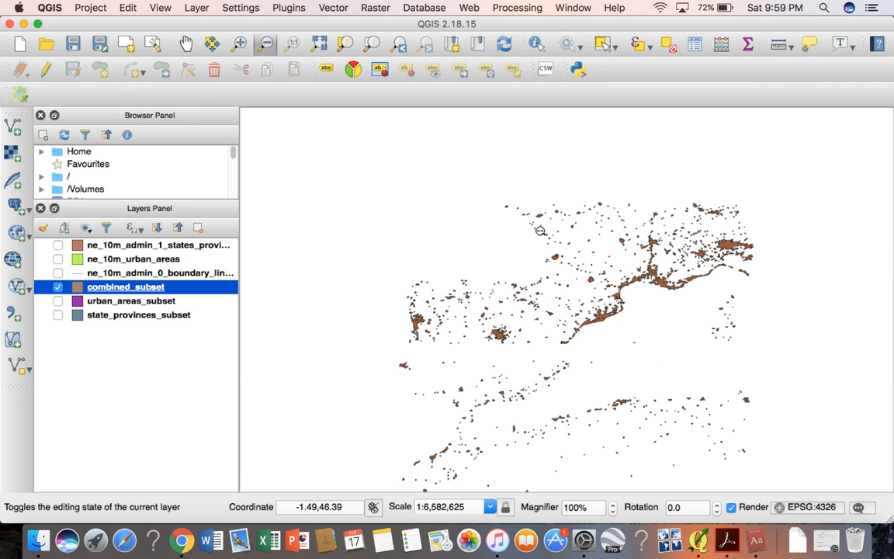
click(58, 301)
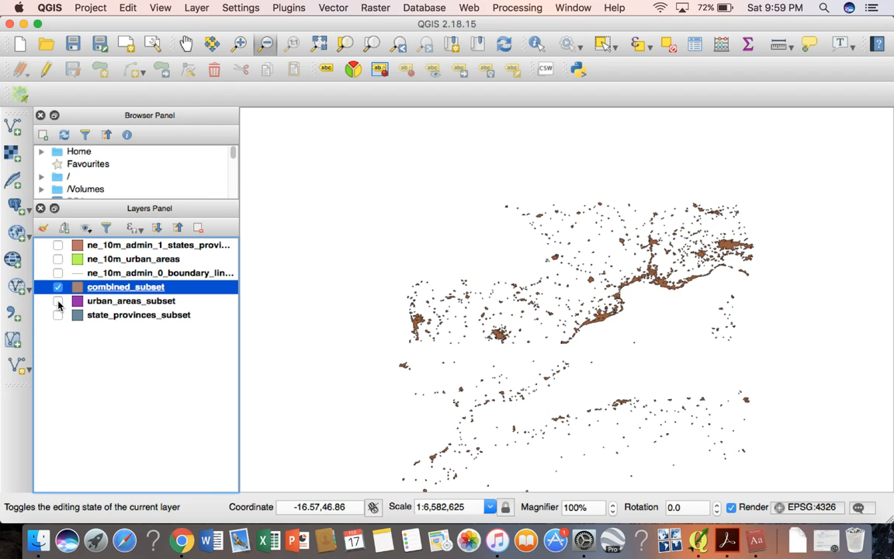
Show the state_provinces_subset and urban_areas_subset layers together and hide combined_subset to examine the two separate subsets.
click(59, 302)
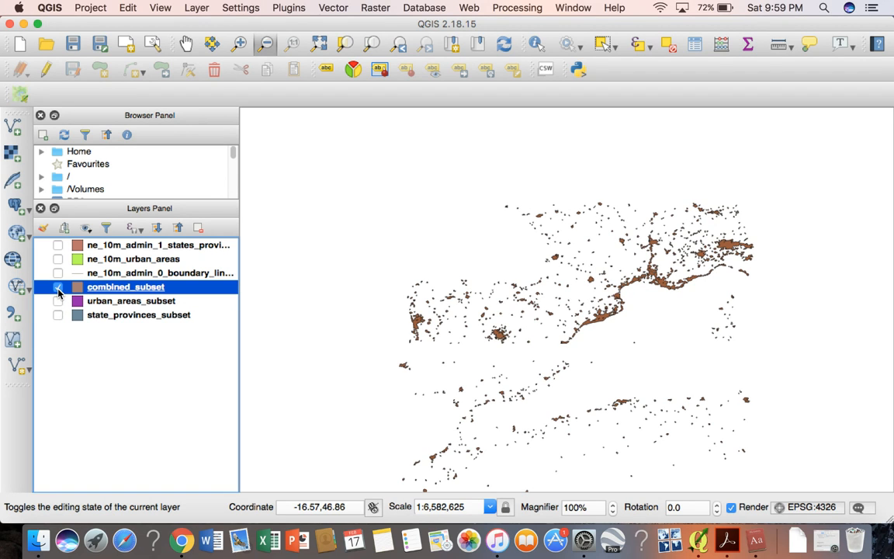
click(58, 287)
click(58, 288)
click(58, 317)
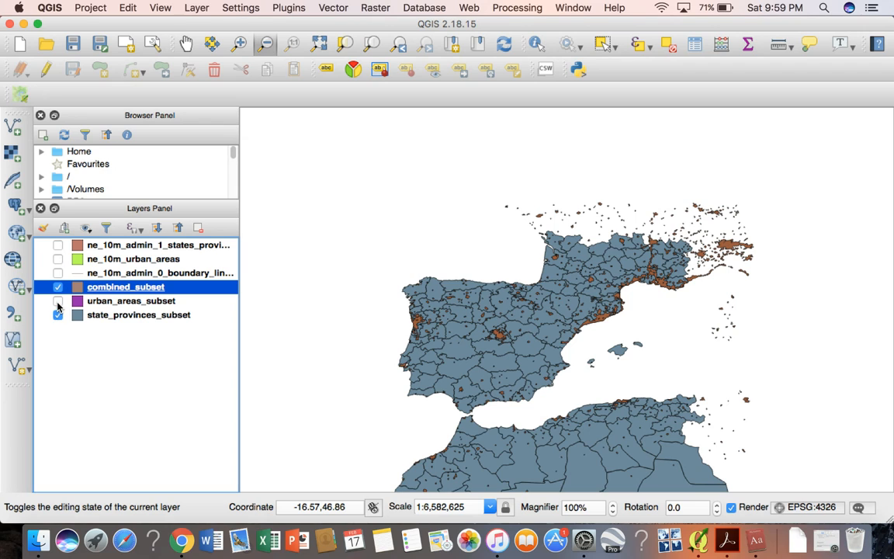
click(59, 302)
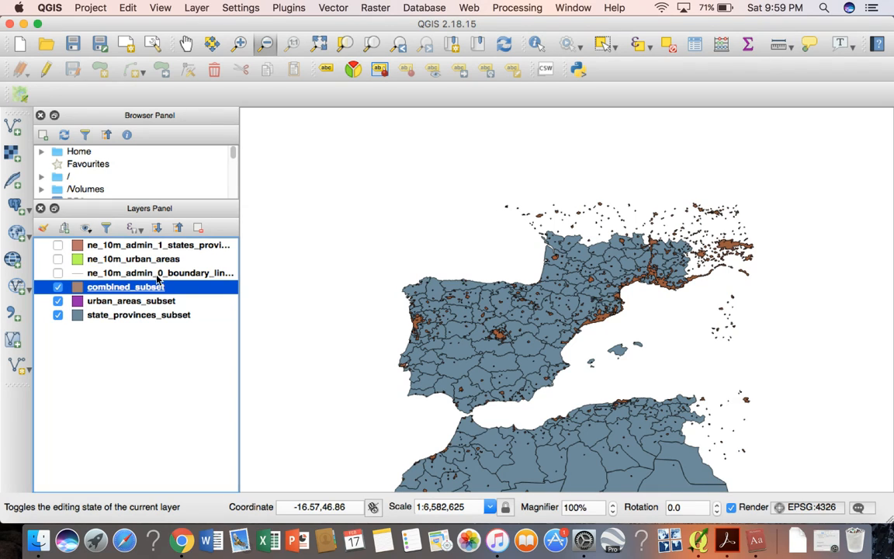
click(57, 287)
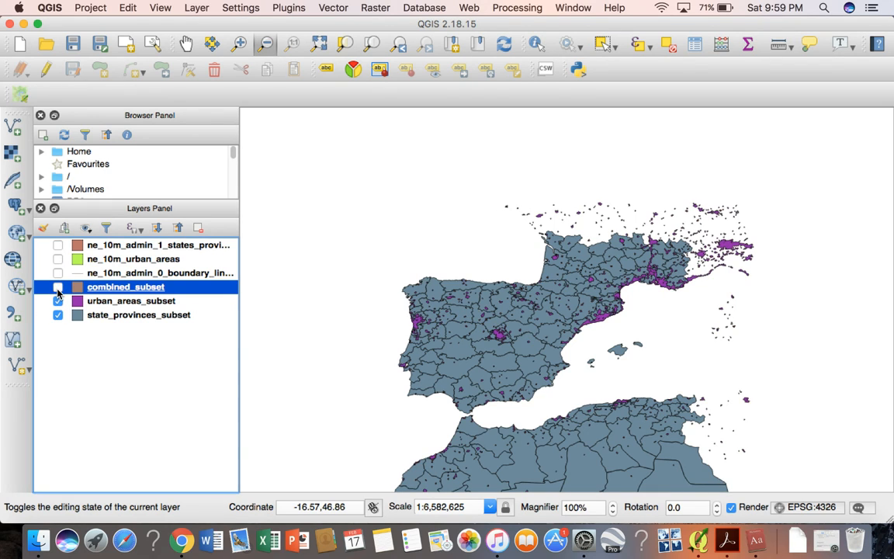
click(186, 43)
drag(525, 392, 543, 346)
scroll(566, 309, down, 1)
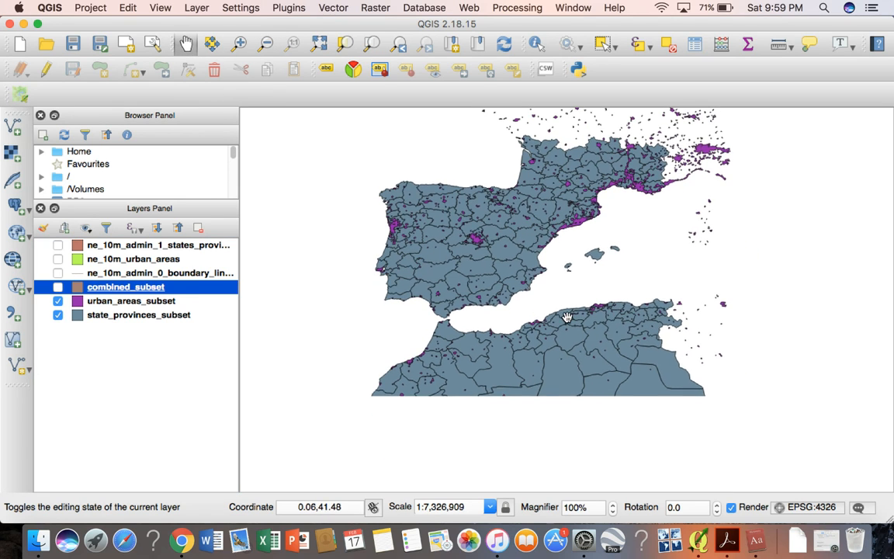
drag(569, 292, 551, 319)
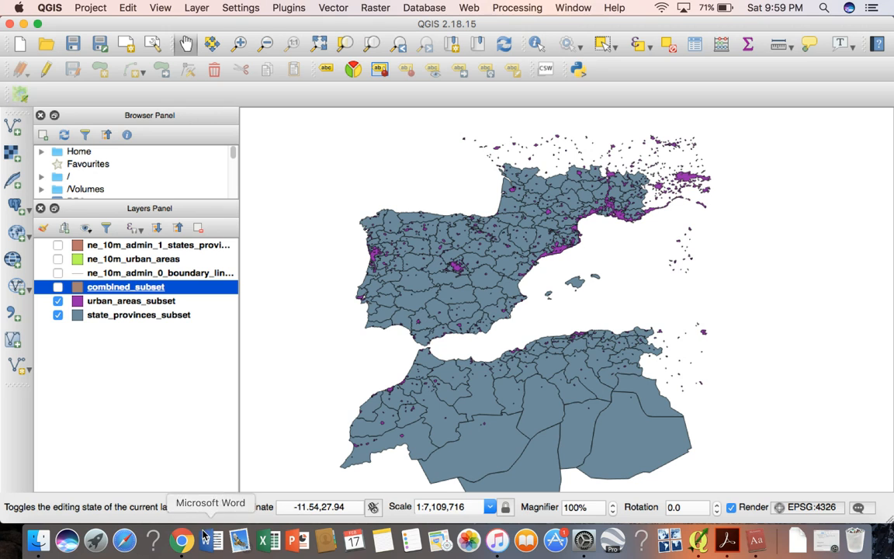
click(182, 542)
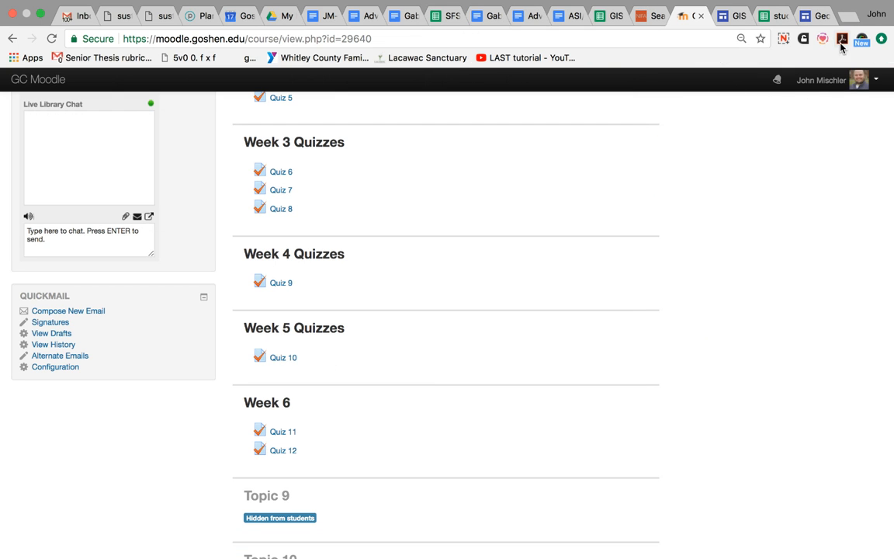
click(784, 42)
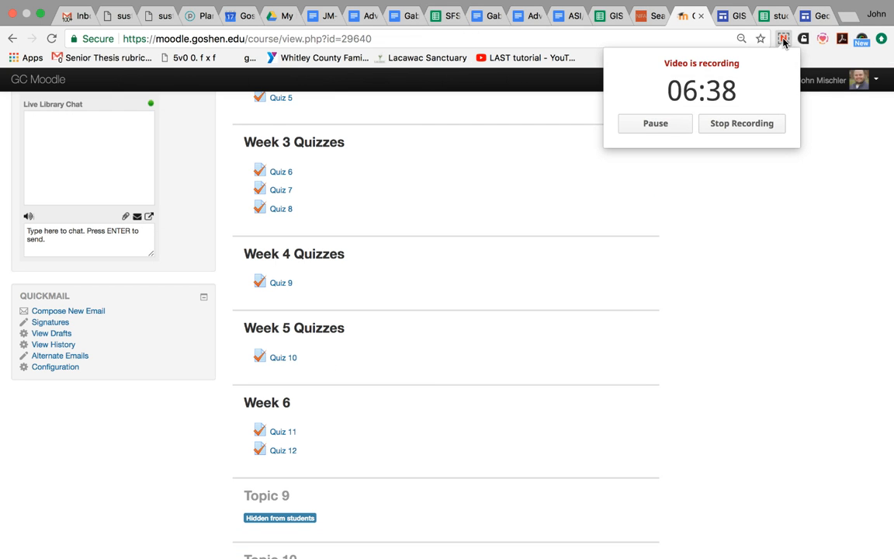